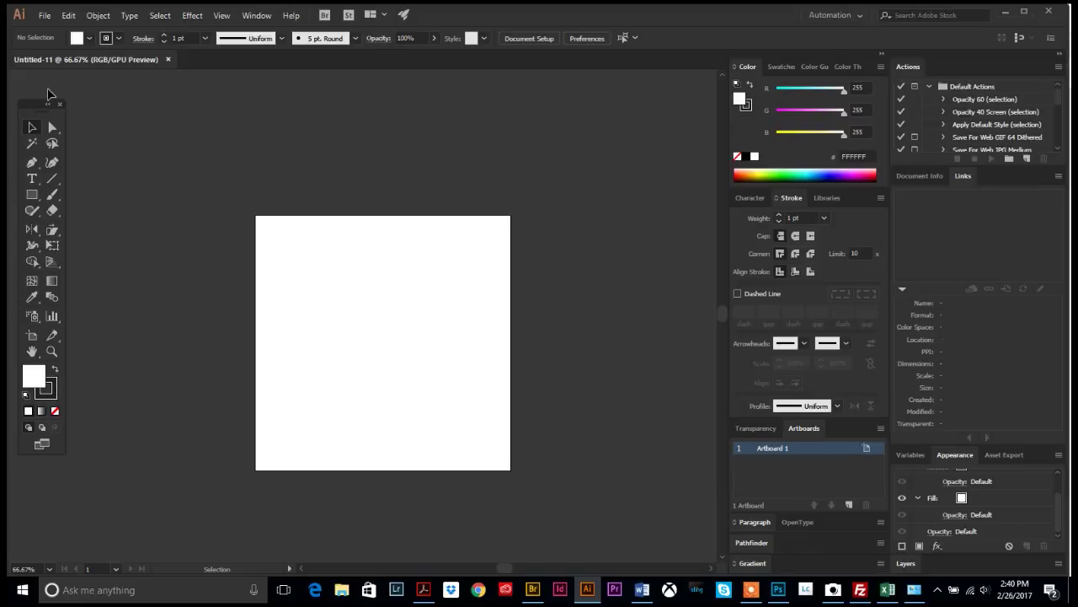
- Choose File > Place and pick the woman-with-white-mug photo from Downloads > Stock Photos > Mug Shots Vol.1
{"action": "left_click", "coordinate": [40, 16]}
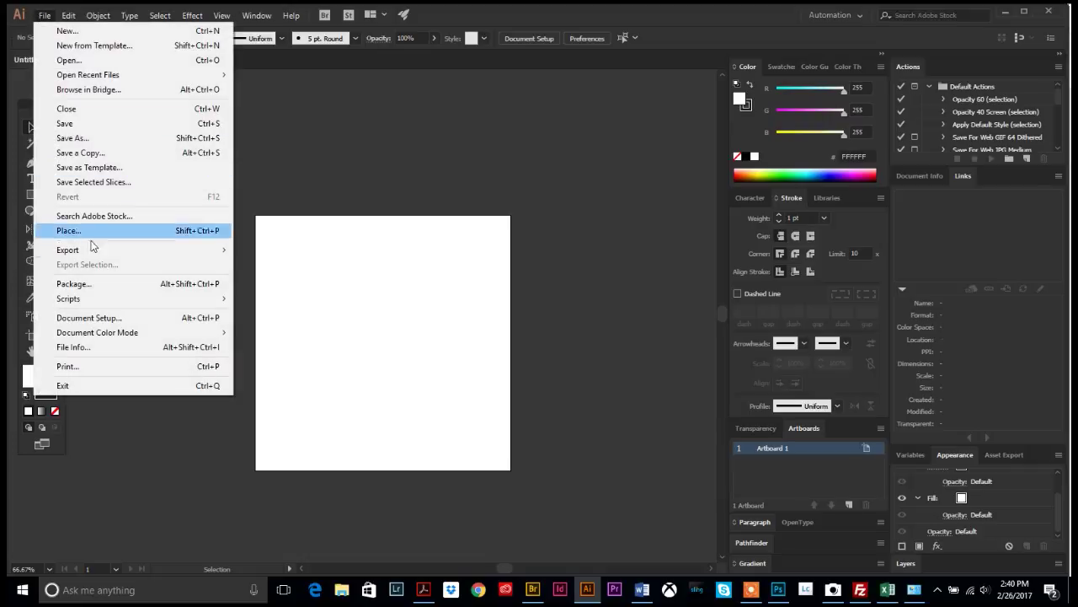
{"action": "left_click", "coordinate": [88, 230]}
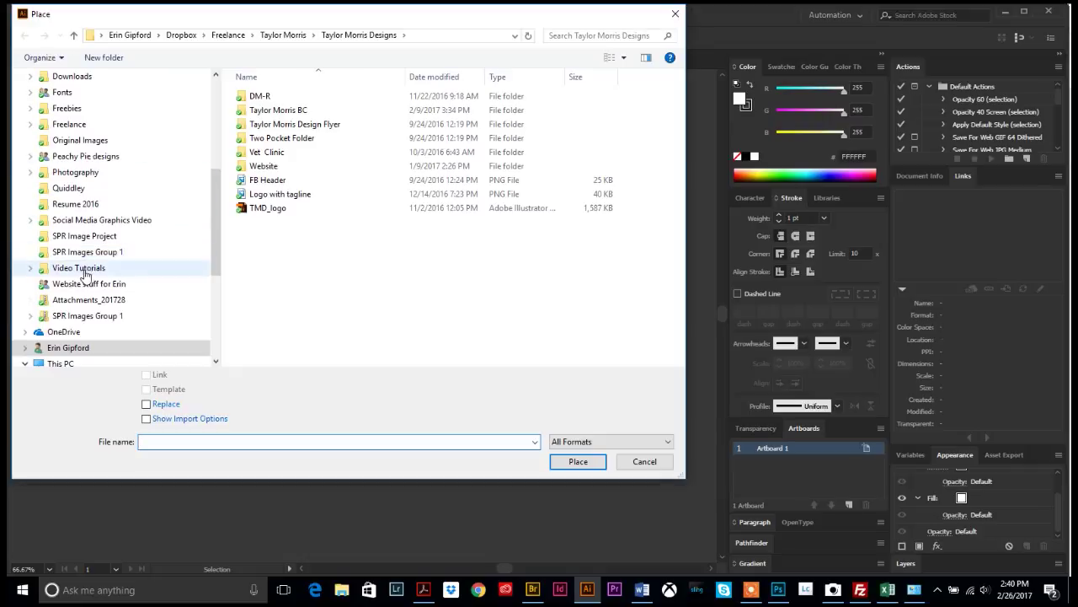
{"action": "scroll", "coordinate": [88, 236], "scroll_direction": "up", "scroll_amount": 3}
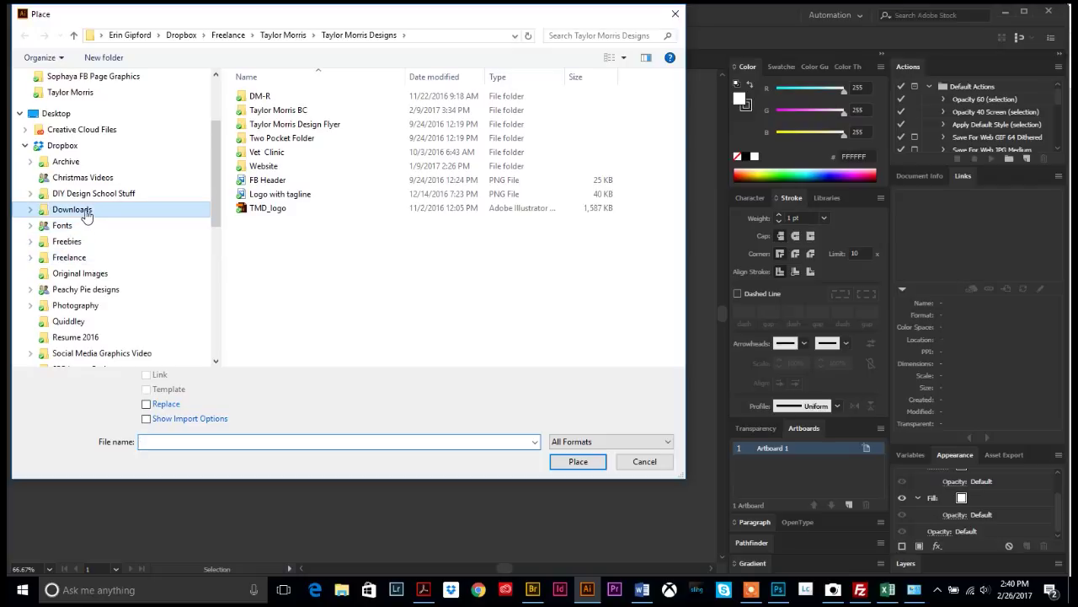
{"action": "left_click", "coordinate": [84, 209]}
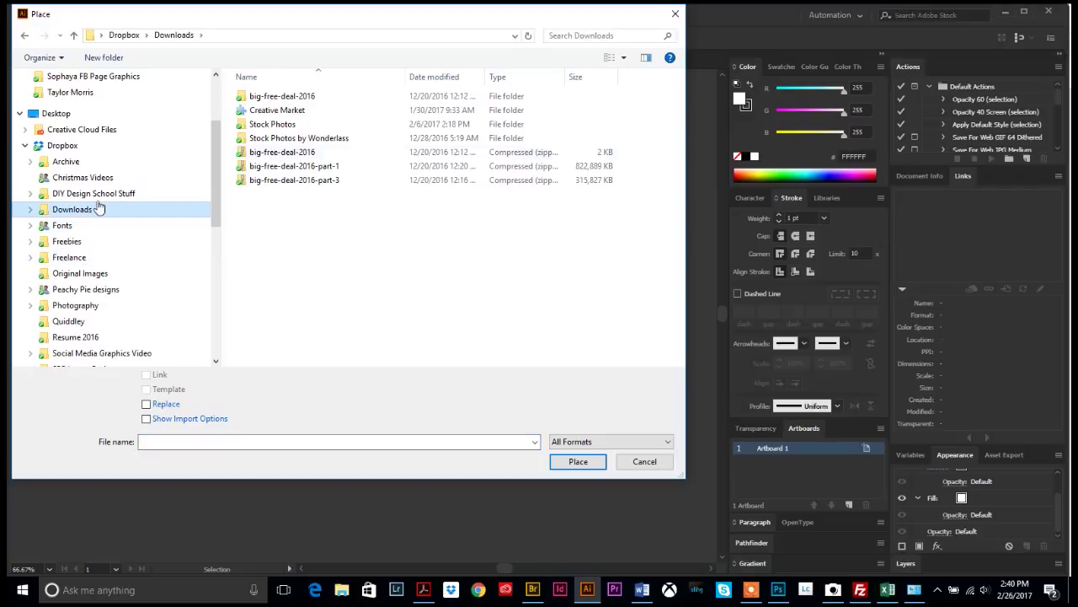
{"action": "double_click", "coordinate": [308, 125]}
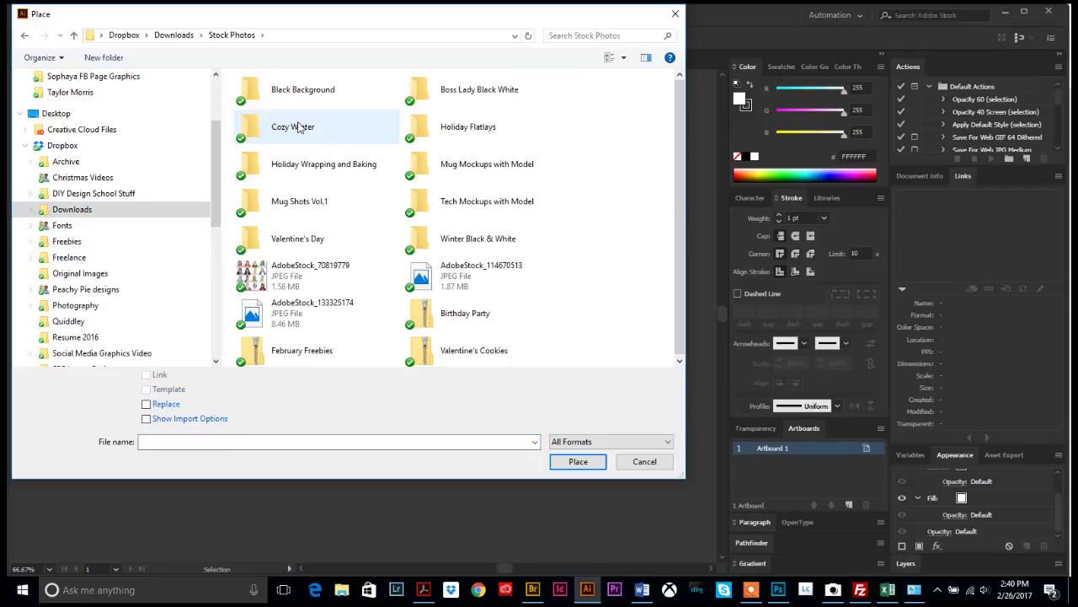
{"action": "left_click", "coordinate": [174, 34]}
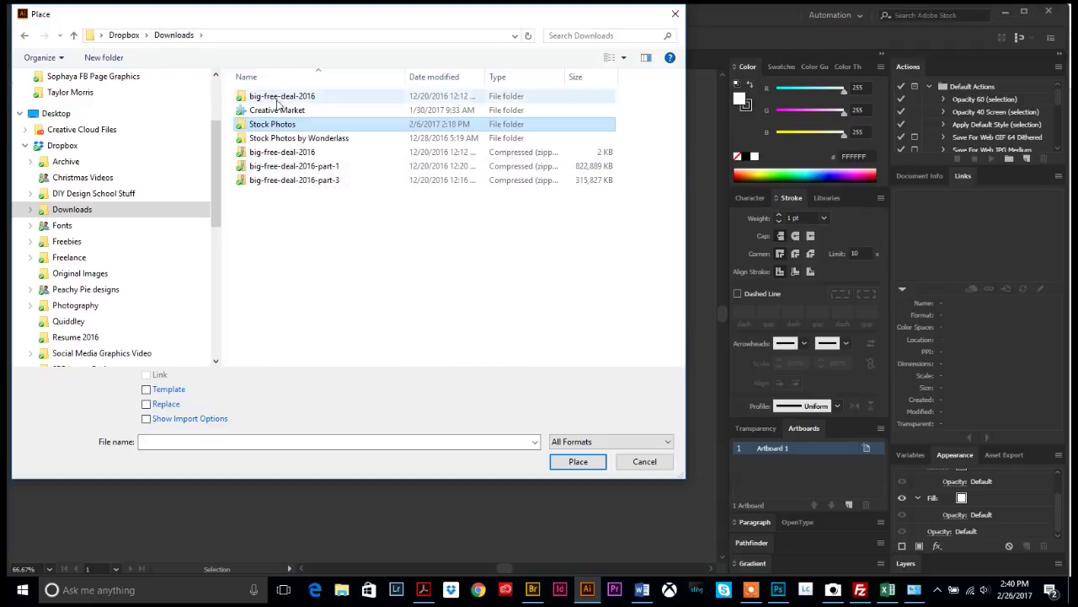
{"action": "left_click", "coordinate": [283, 140]}
{"action": "double_click", "coordinate": [283, 140]}
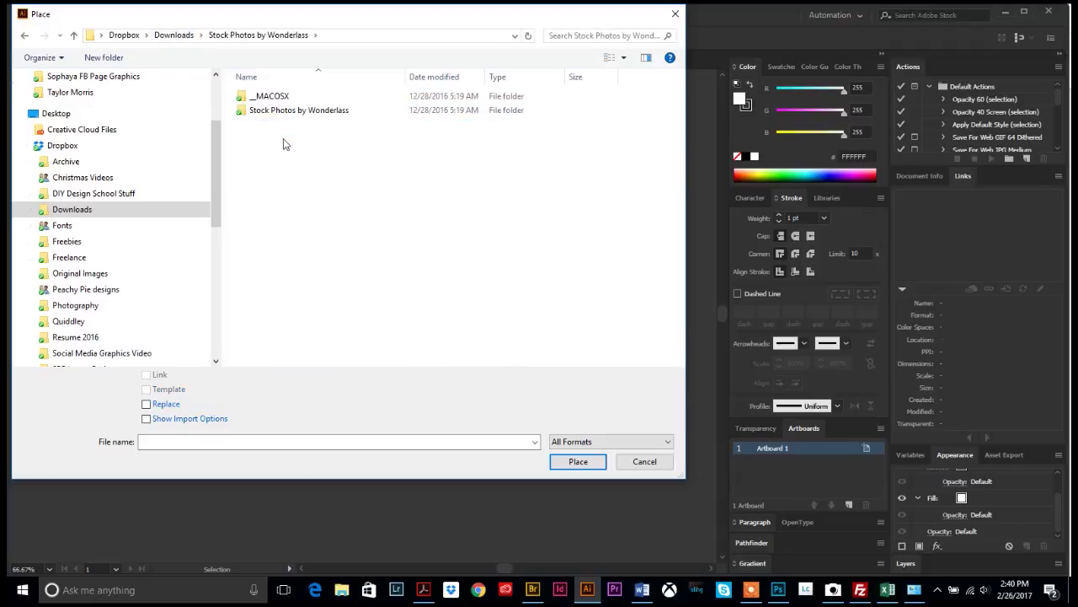
{"action": "left_click", "coordinate": [180, 35]}
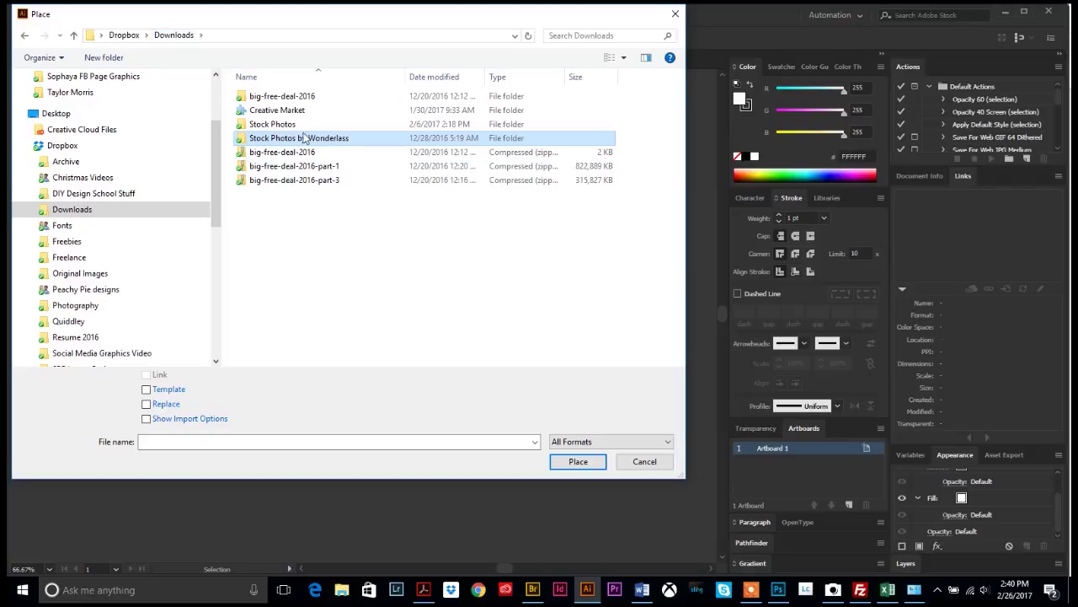
{"action": "double_click", "coordinate": [278, 126]}
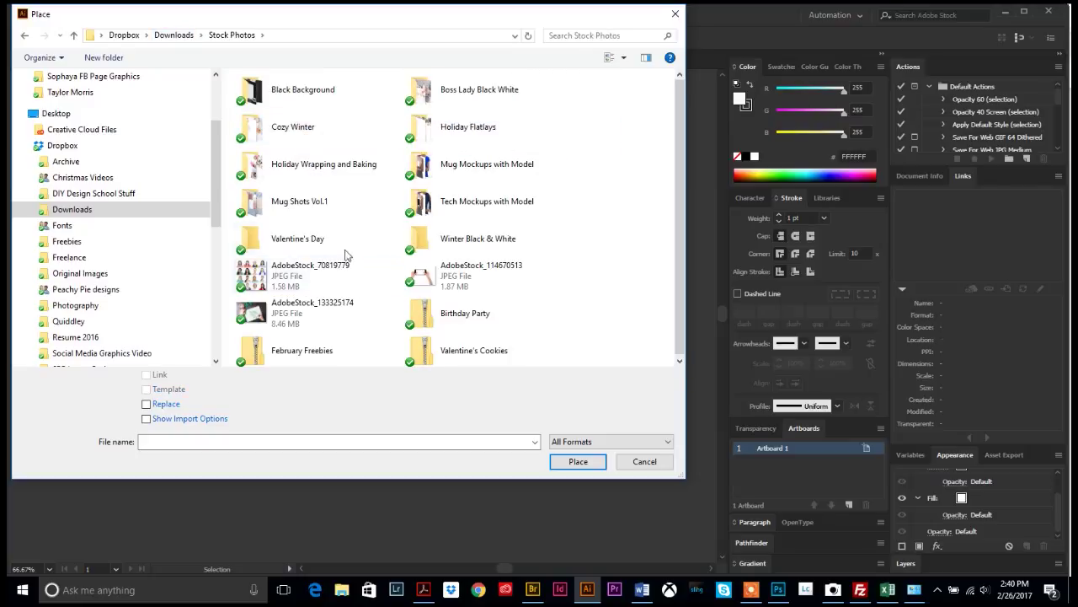
{"action": "double_click", "coordinate": [301, 209]}
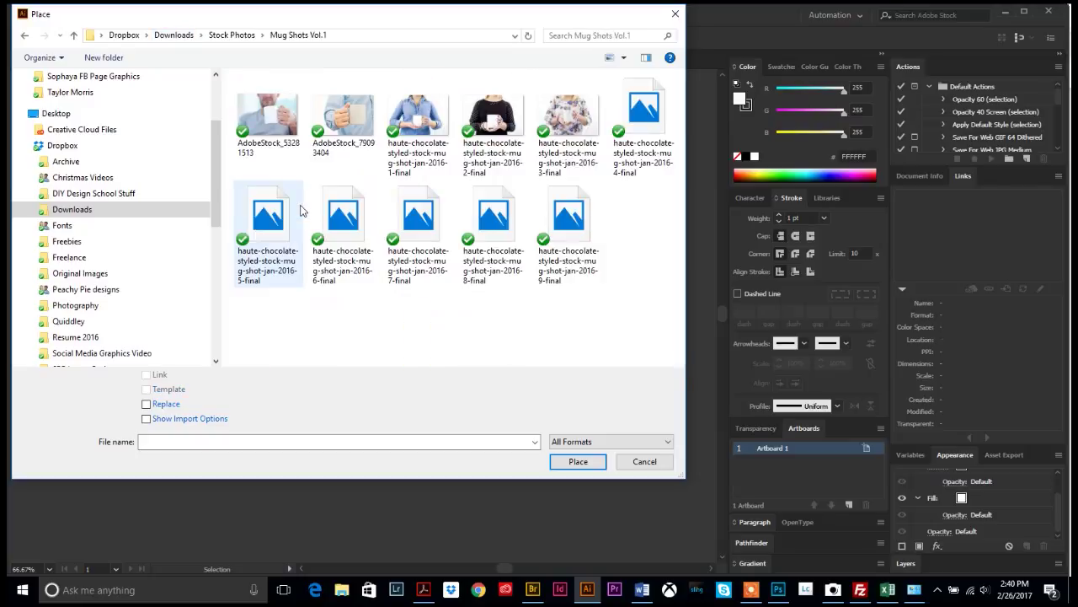
{"action": "double_click", "coordinate": [512, 144]}
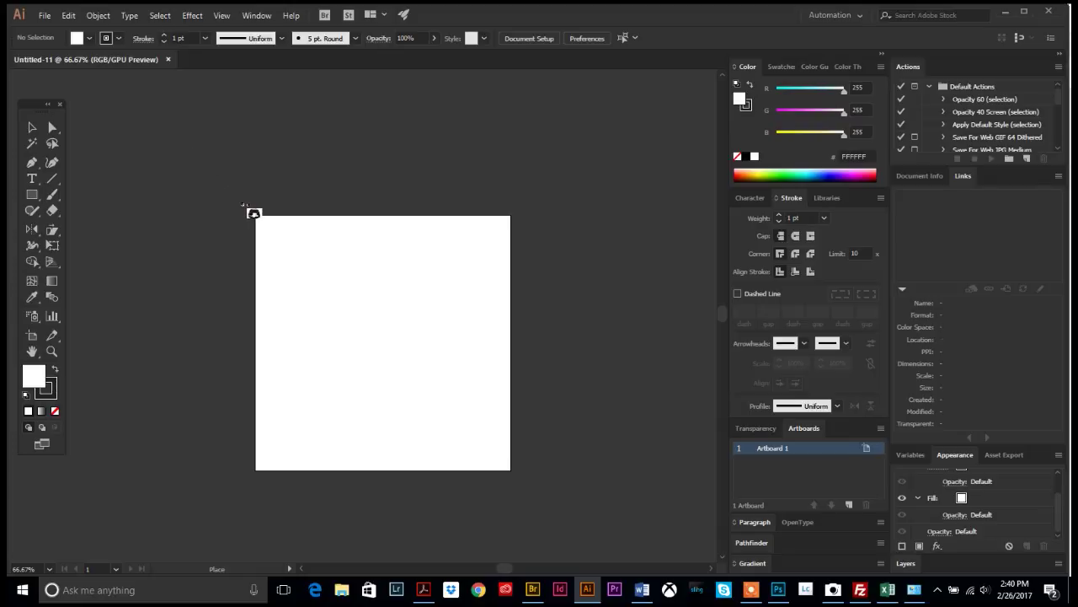
- Place the mug photo and scale it to about 103.6%, positioned to cover the square artboard
{"action": "left_click_drag", "start_coordinate": [243, 203], "coordinate": [667, 536]}
{"action": "left_click_drag", "start_coordinate": [576, 429], "coordinate": [513, 411]}
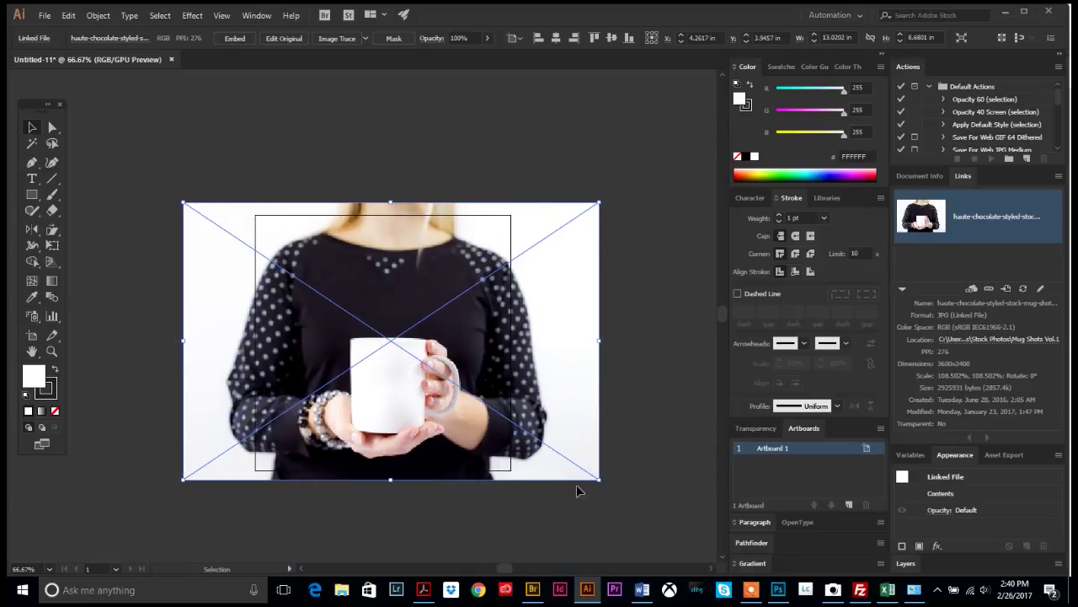
{"action": "left_click_drag", "start_coordinate": [597, 481], "coordinate": [523, 429]}
{"action": "left_click_drag", "start_coordinate": [389, 348], "coordinate": [428, 337]}
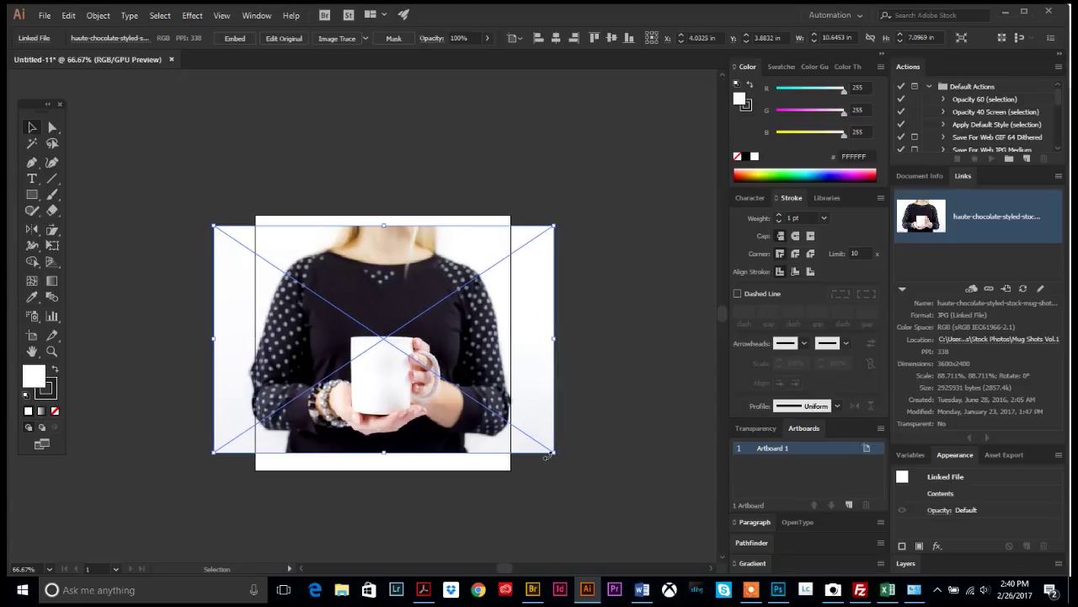
{"action": "left_click_drag", "start_coordinate": [554, 454], "coordinate": [685, 539]}
{"action": "left_click_drag", "start_coordinate": [611, 482], "coordinate": [536, 424]}
{"action": "left_click_drag", "start_coordinate": [598, 491], "coordinate": [585, 475]}
{"action": "left_click_drag", "start_coordinate": [574, 178], "coordinate": [500, 238]}
{"action": "left_click_drag", "start_coordinate": [401, 297], "coordinate": [436, 296], "text": "shift"}
{"action": "left_click_drag", "start_coordinate": [421, 364], "coordinate": [445, 371]}
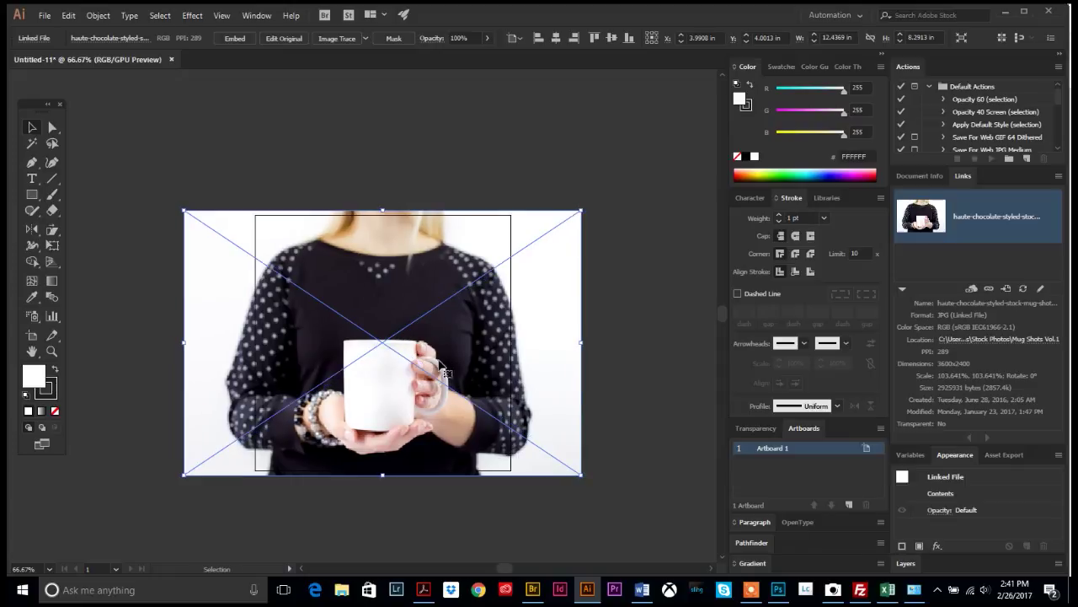
- Draw an artboard-sized square and make it a clipping mask over the mug photo
{"action": "left_click", "coordinate": [32, 196]}
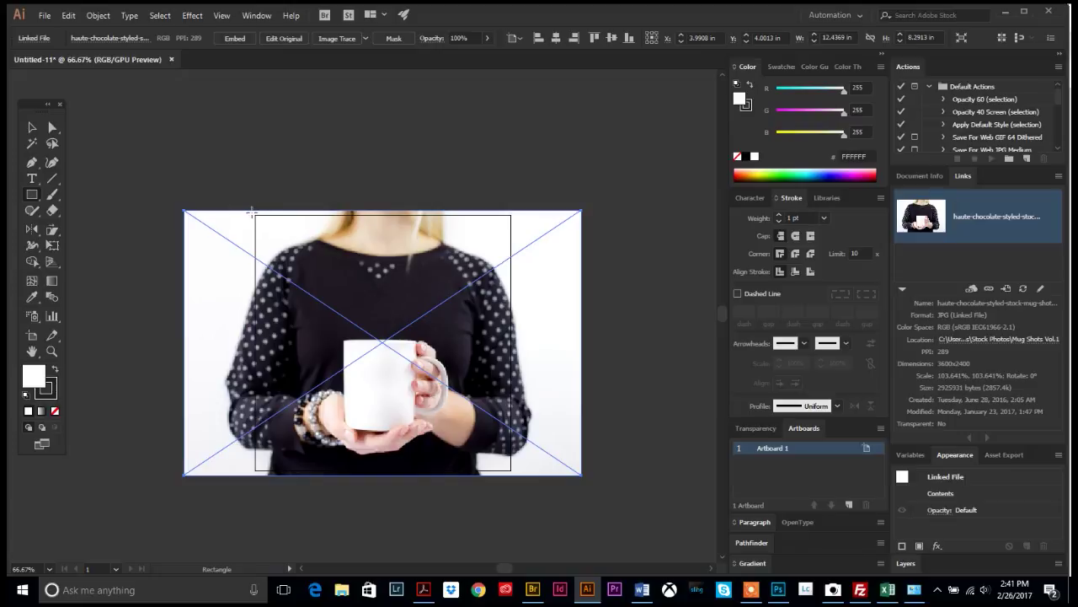
{"action": "mouse_move", "coordinate": [251, 212]}
{"action": "left_mouse_down"}
{"action": "mouse_move", "coordinate": [269, 253]}
{"action": "mouse_move", "coordinate": [366, 320]}
{"action": "mouse_move", "coordinate": [512, 474]}
{"action": "left_mouse_up"}
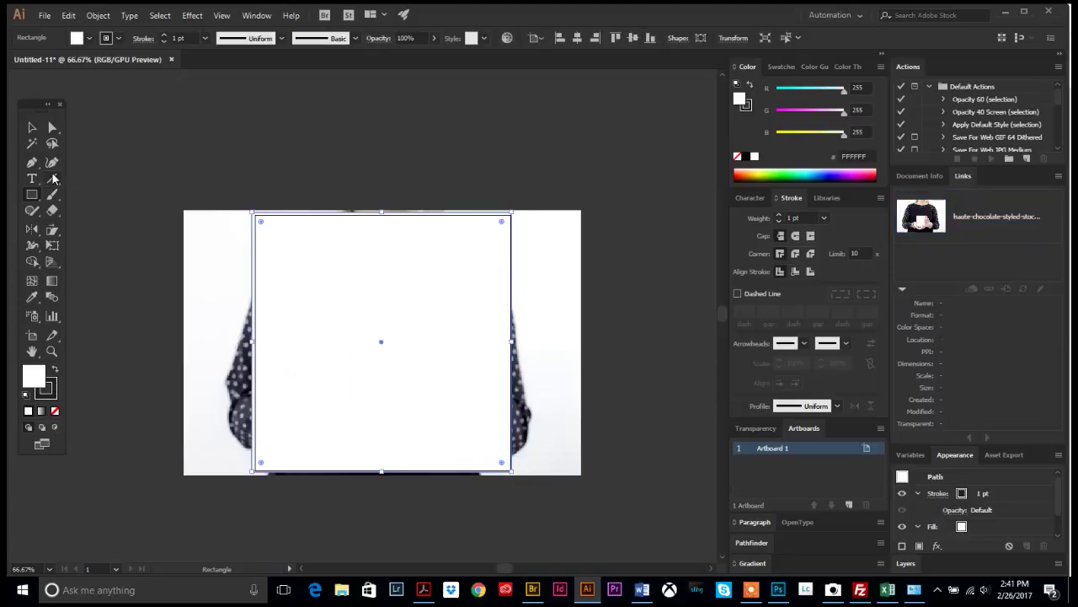
{"action": "left_click", "coordinate": [32, 127]}
{"action": "left_click", "coordinate": [207, 267], "text": "shift"}
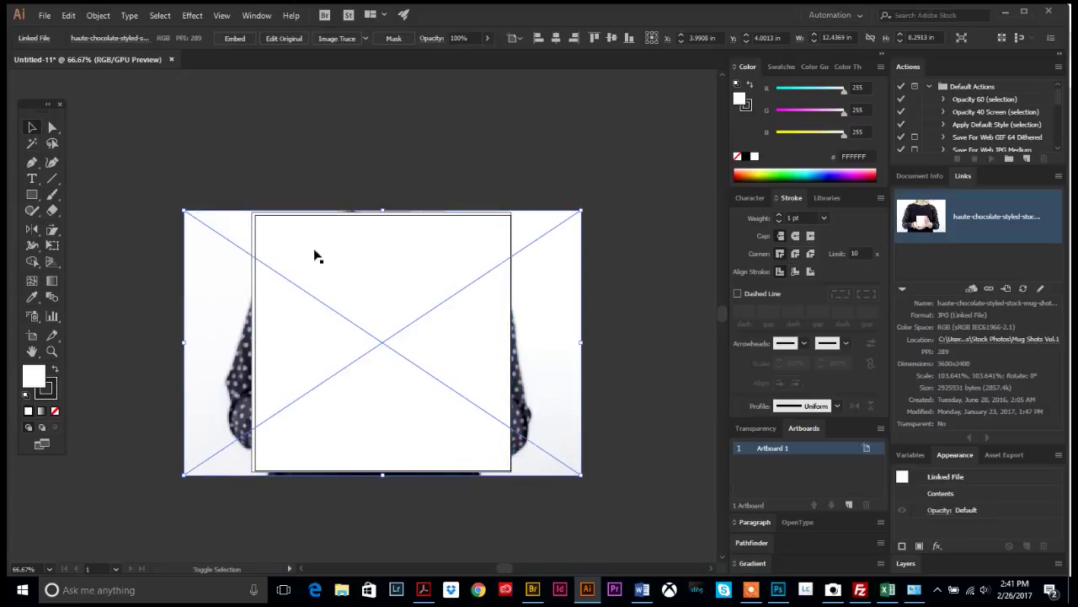
{"action": "left_click", "coordinate": [97, 16]}
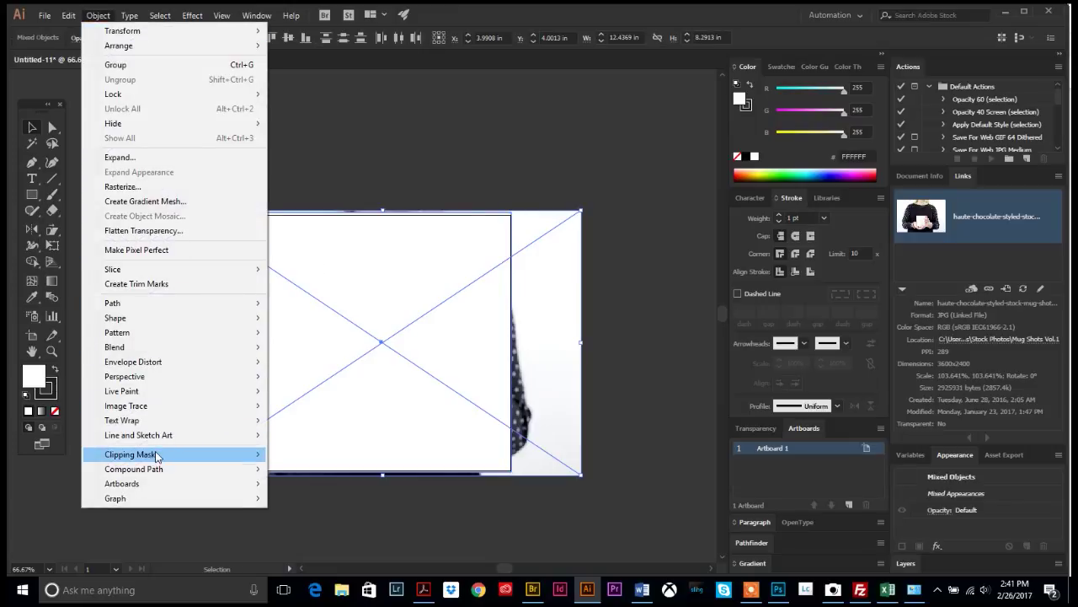
{"action": "mouse_move", "coordinate": [245, 454]}
{"action": "left_click", "coordinate": [318, 458]}
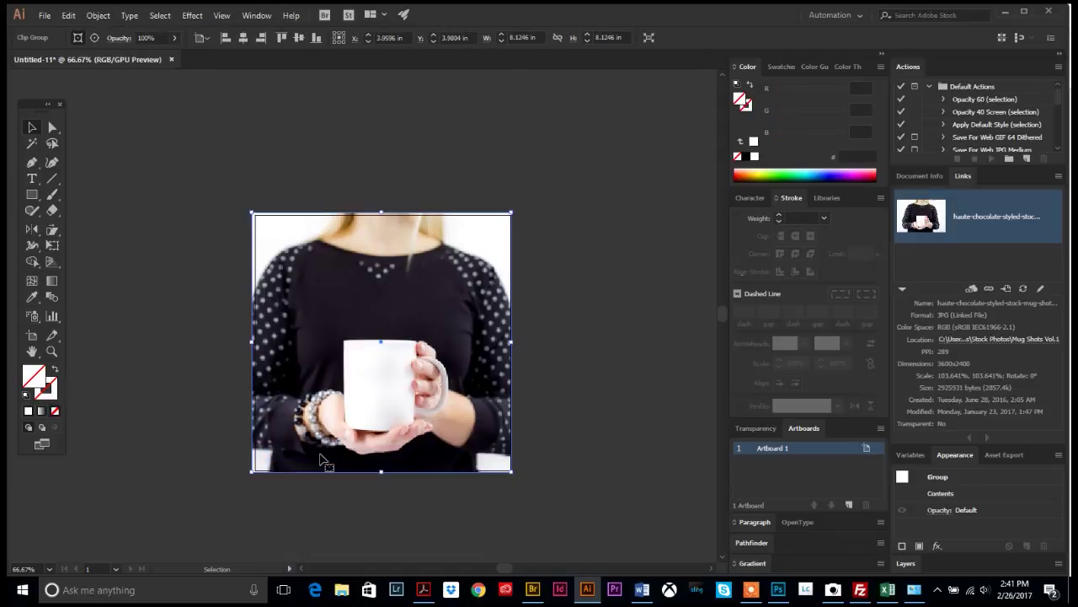
{"action": "left_click", "coordinate": [541, 357]}
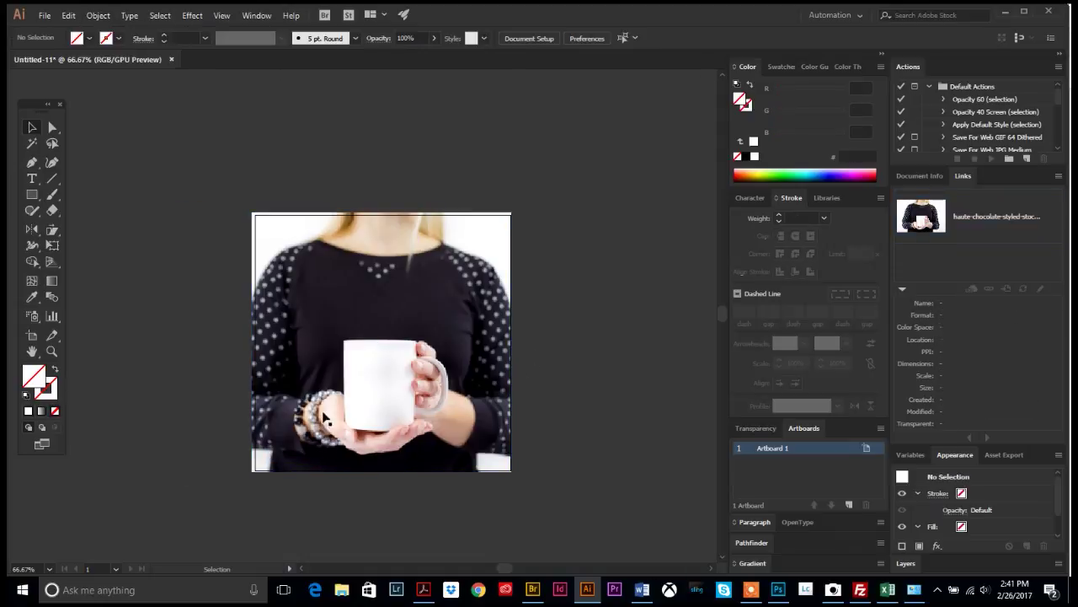
- Zoom in twice on the white mug to 150%, then return to the Selection tool
{"action": "left_click", "coordinate": [49, 352]}
{"action": "left_click", "coordinate": [399, 401]}
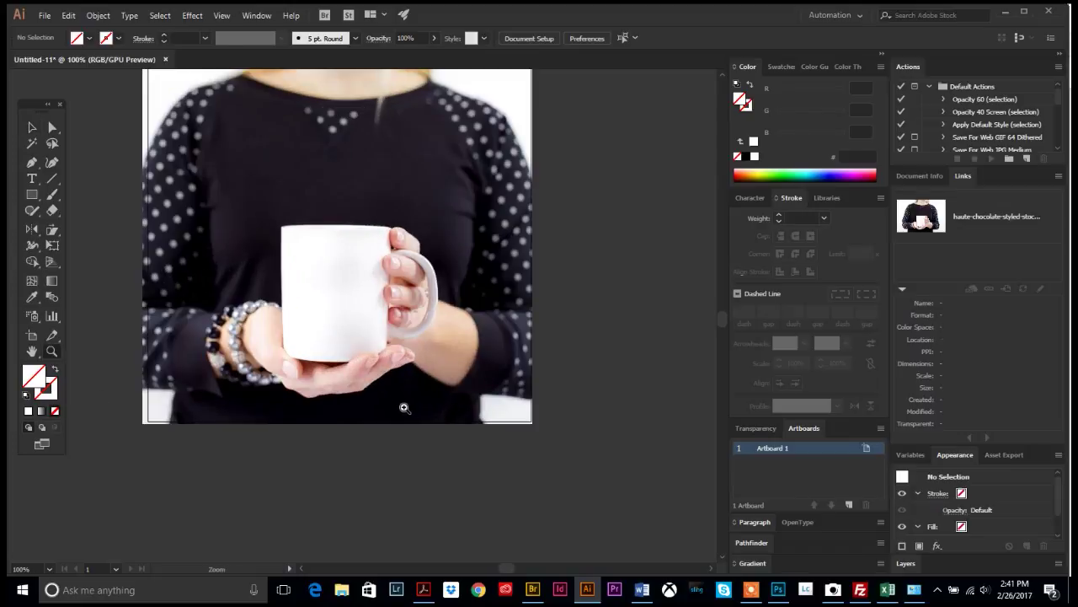
{"action": "left_click", "coordinate": [342, 301]}
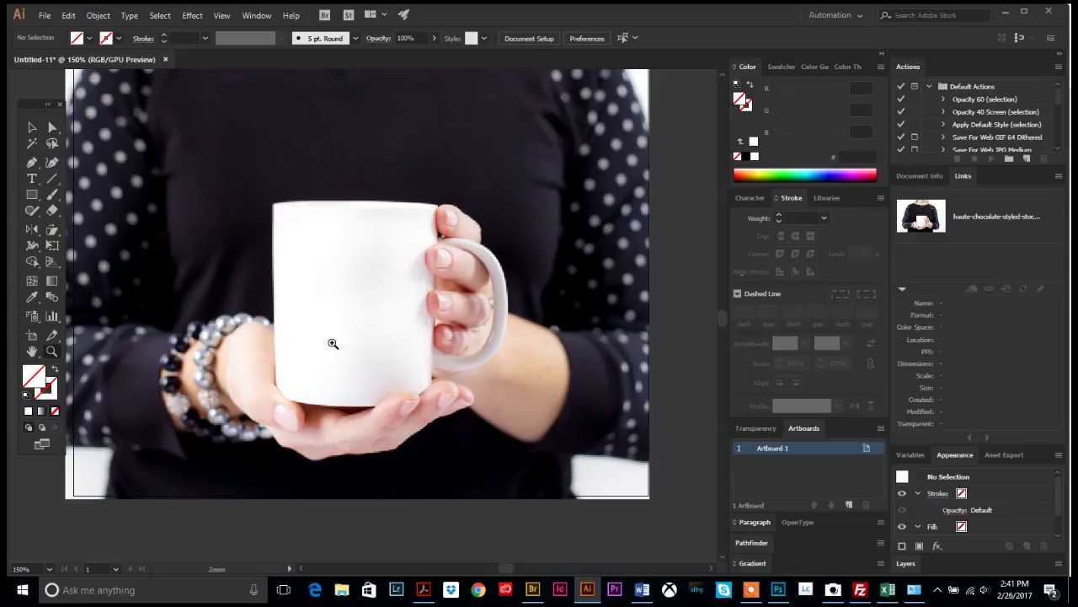
{"action": "left_click", "coordinate": [31, 128]}
- Switch the Libraries panel to My Logos and drop the eg logo artwork onto the photo
{"action": "left_click", "coordinate": [826, 198]}
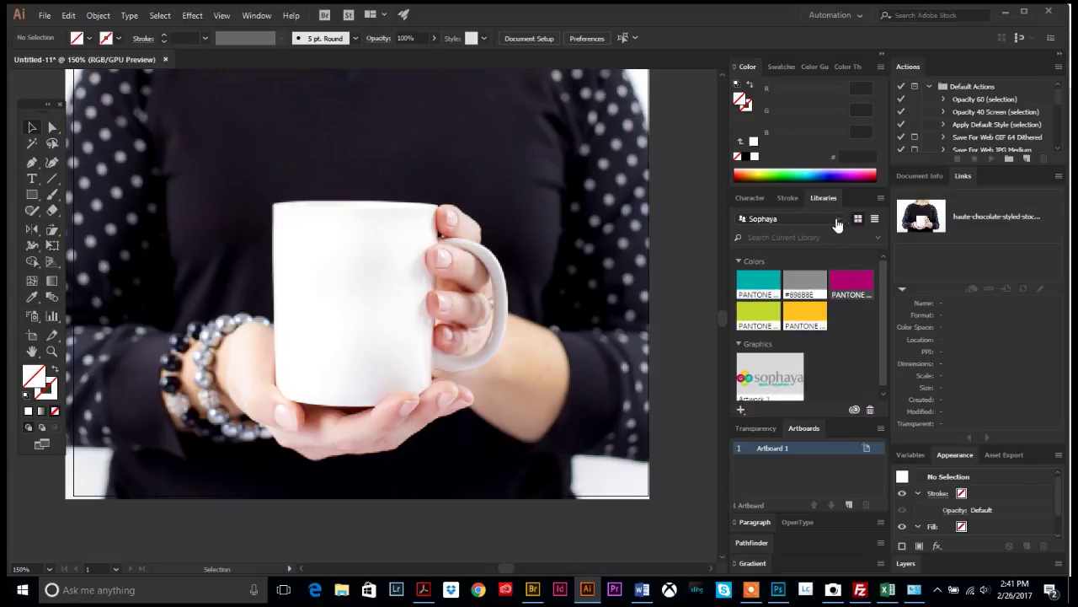
{"action": "left_click", "coordinate": [838, 222]}
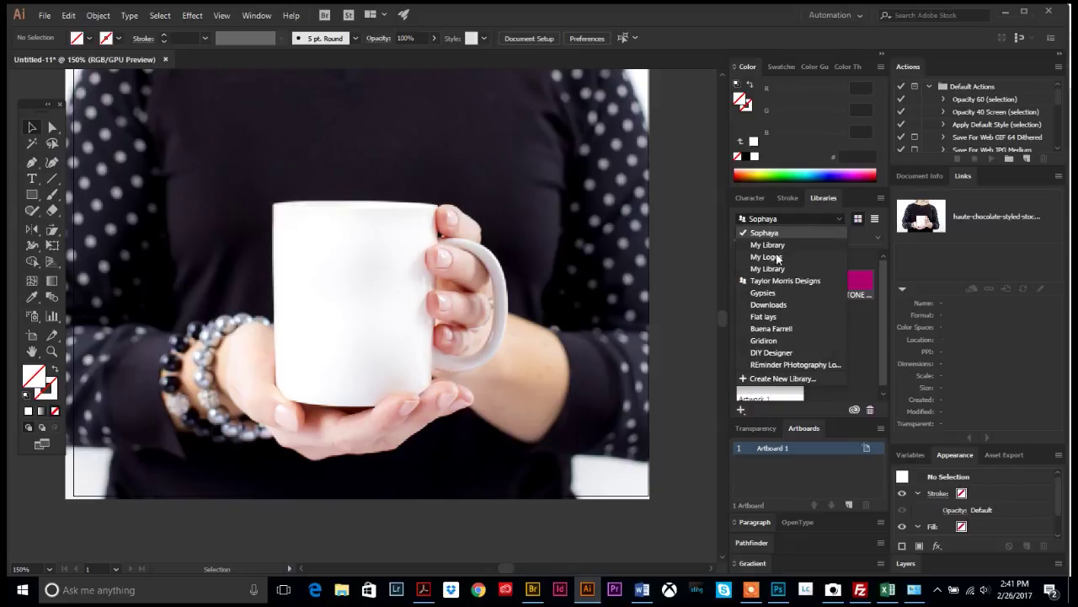
{"action": "left_click", "coordinate": [776, 257]}
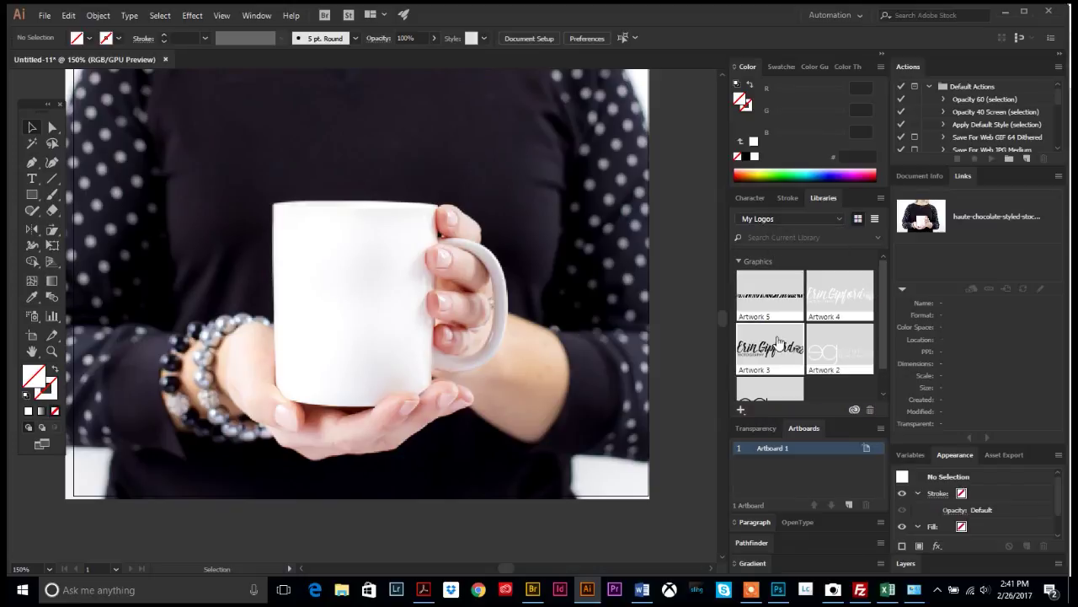
{"action": "scroll", "coordinate": [771, 375], "scroll_direction": "down", "scroll_amount": 1}
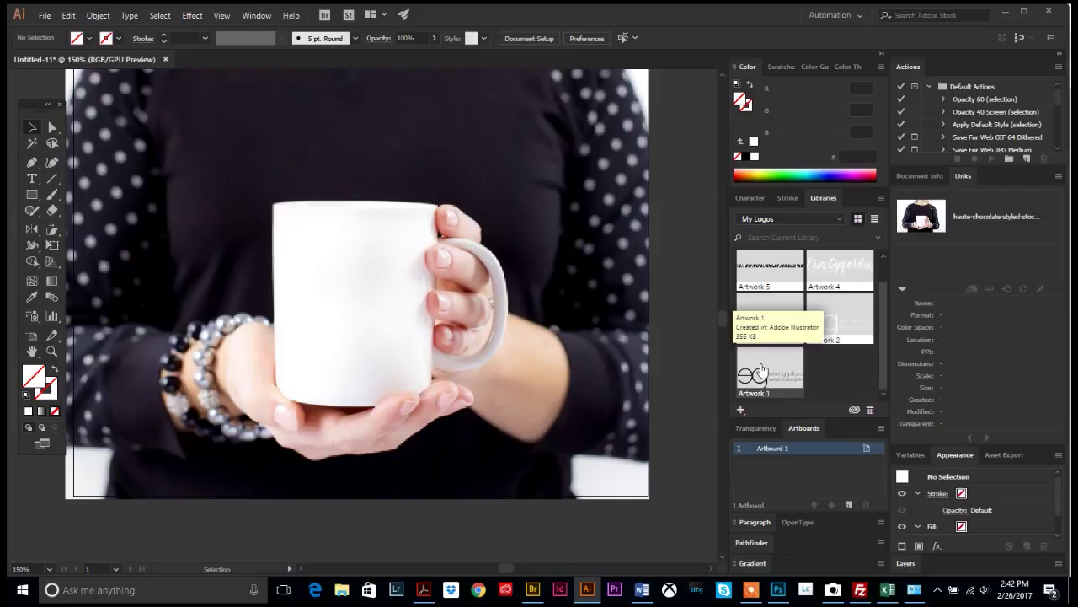
{"action": "left_click_drag", "start_coordinate": [662, 352], "coordinate": [340, 320]}
{"action": "left_click", "coordinate": [340, 320]}
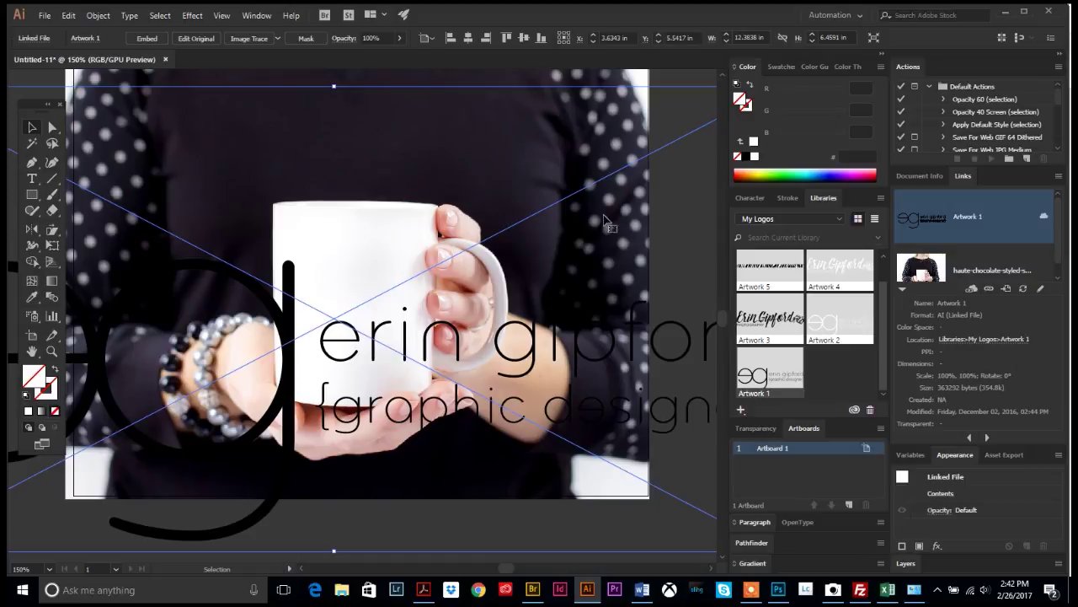
- Scale the eg logo to about 13.2% and position it on the lower front of the mug
{"action": "left_click_drag", "start_coordinate": [684, 369], "coordinate": [438, 354]}
{"action": "left_click_drag", "start_coordinate": [210, 257], "coordinate": [396, 344]}
{"action": "left_click_drag", "start_coordinate": [433, 396], "coordinate": [355, 378]}
{"action": "left_click_drag", "start_coordinate": [426, 392], "coordinate": [412, 383]}
{"action": "left_click_drag", "start_coordinate": [357, 364], "coordinate": [378, 376]}
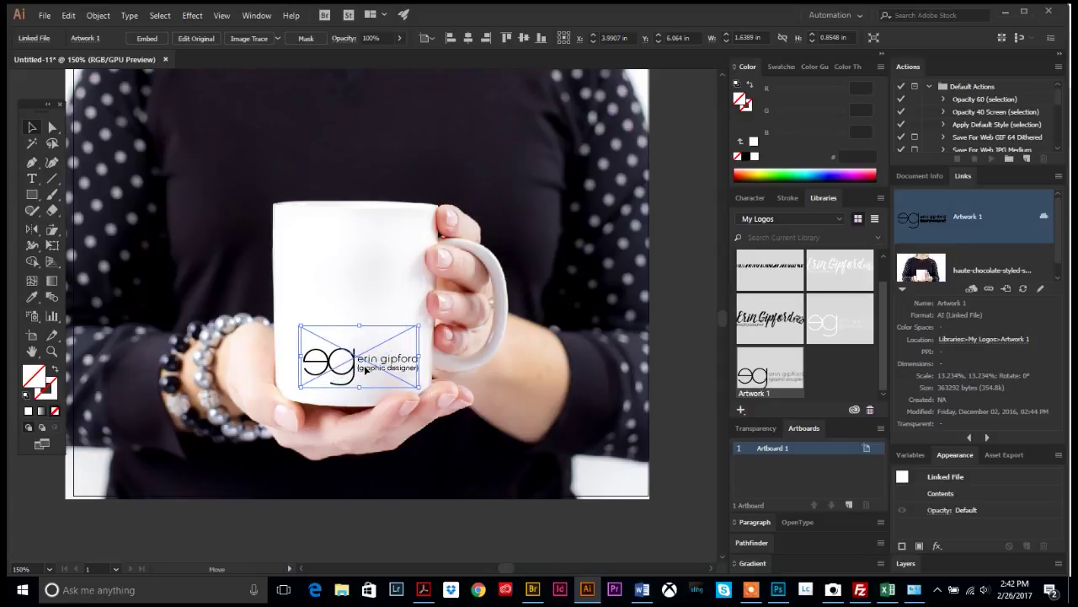
{"action": "left_click", "coordinate": [337, 531]}
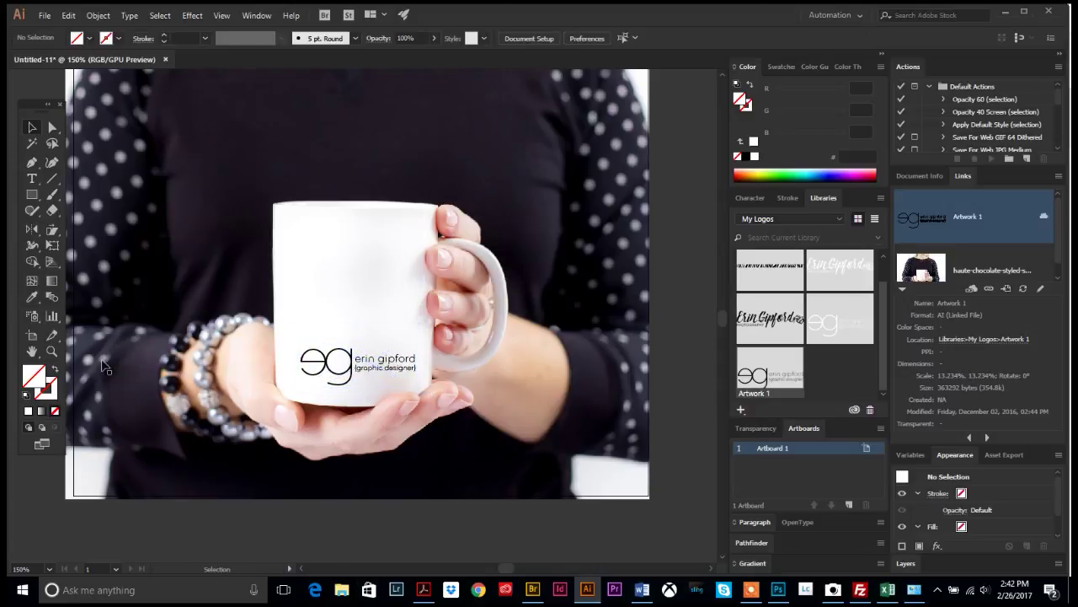
- Center the three-line Biz Chics Rock text, scale it to 28.88 pt and place it above the logo
{"action": "left_click", "coordinate": [31, 179]}
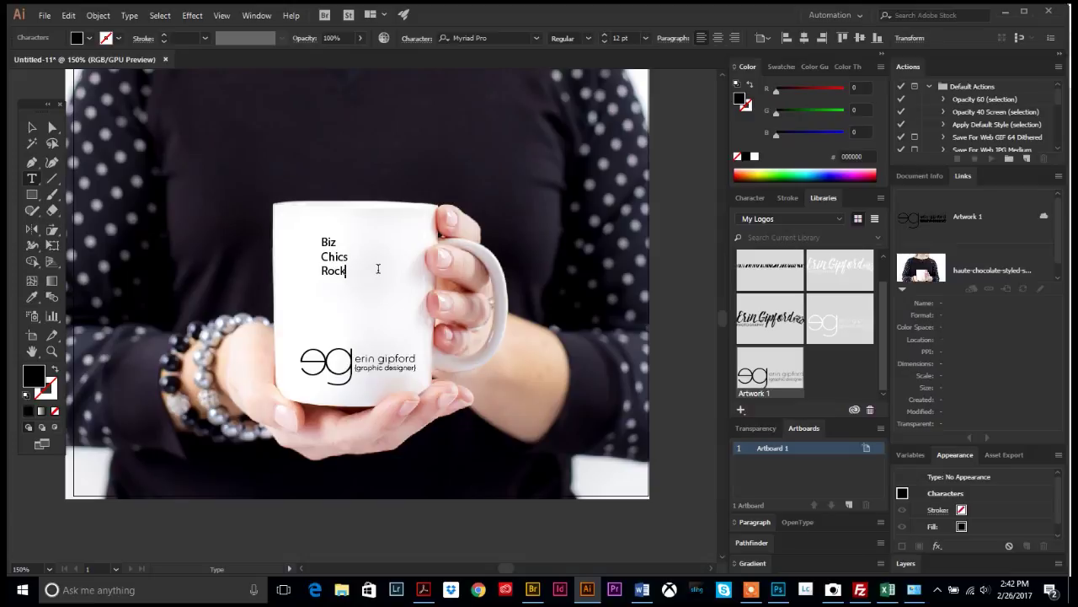
{"action": "left_click", "coordinate": [33, 127]}
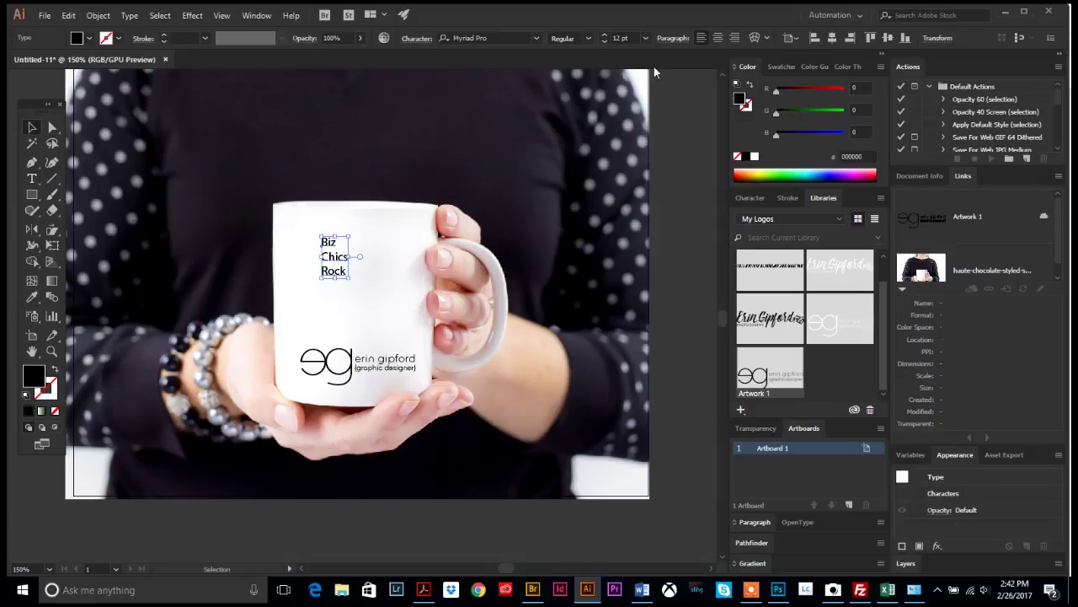
{"action": "left_click", "coordinate": [718, 39]}
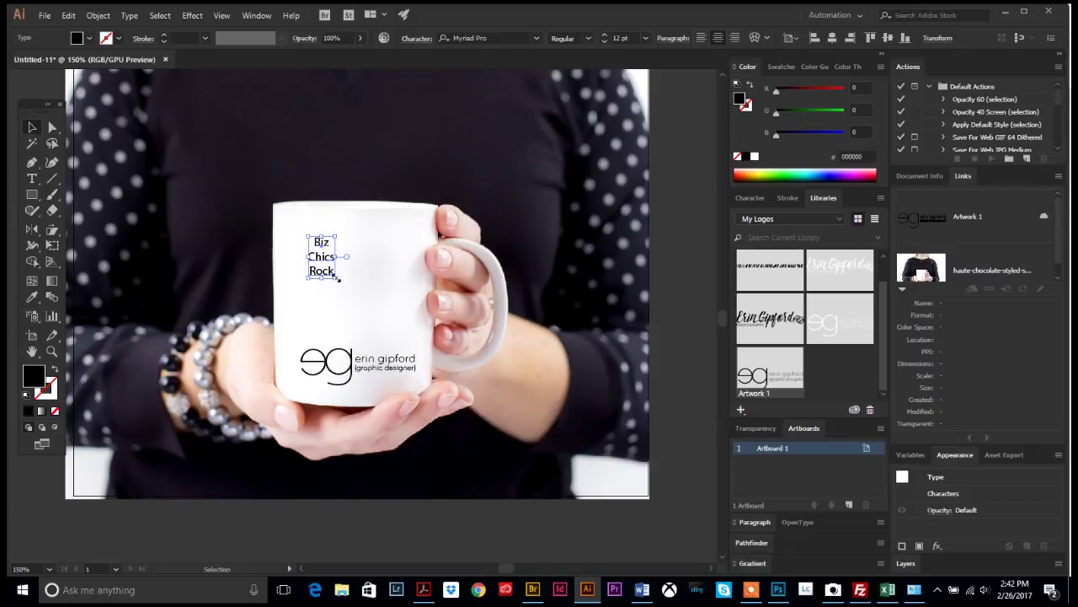
{"action": "left_click_drag", "start_coordinate": [337, 277], "coordinate": [391, 338]}
{"action": "left_click_drag", "start_coordinate": [347, 295], "coordinate": [369, 286]}
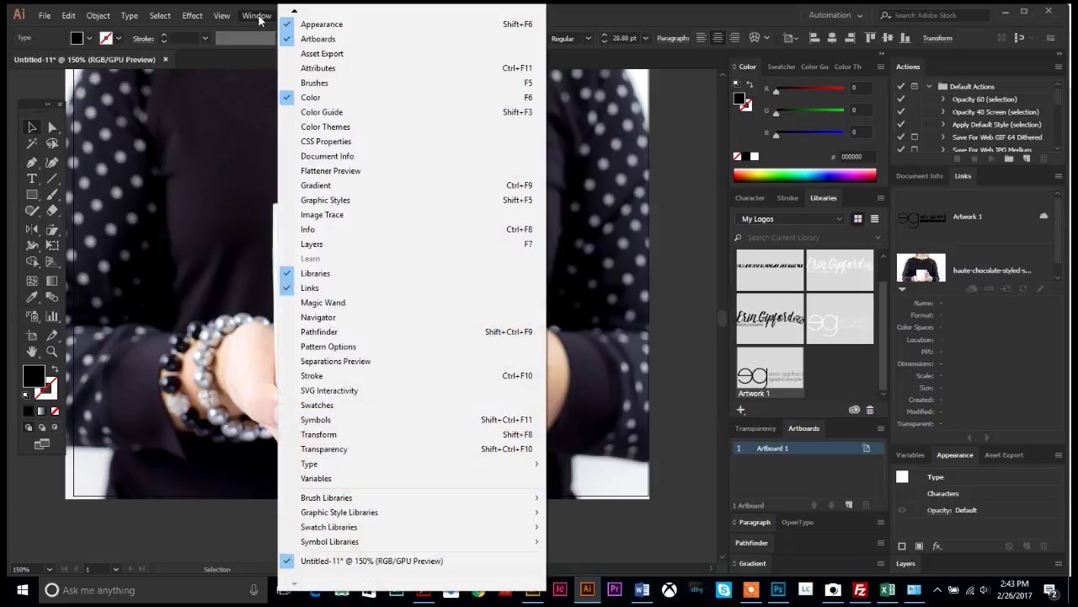
- Open the Character panel and browse the font list for MightypeCursive
{"action": "mouse_move", "coordinate": [345, 464]}
{"action": "left_click", "coordinate": [586, 466]}
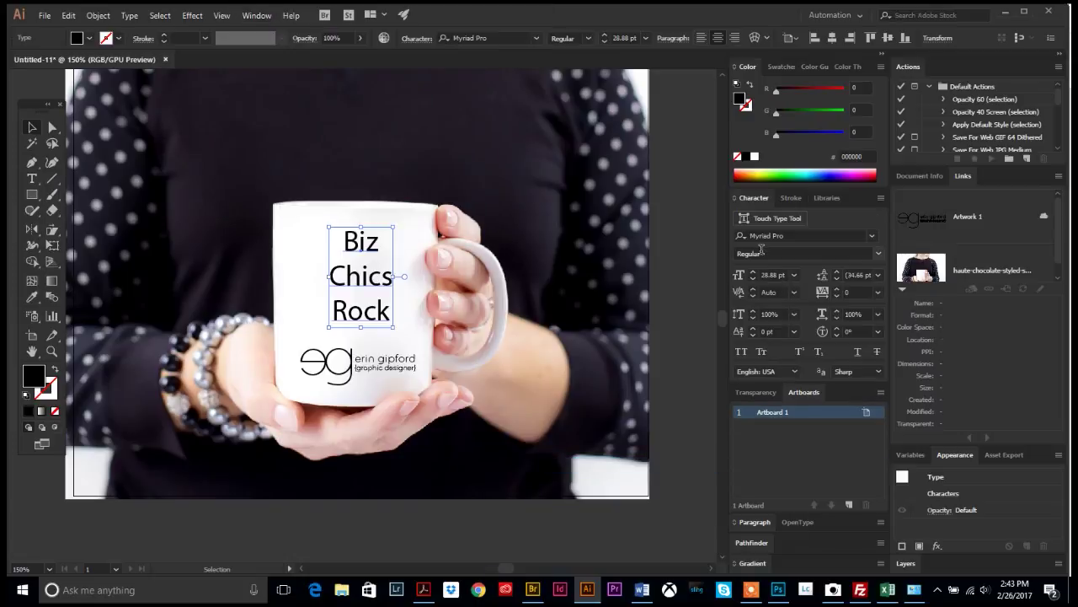
{"action": "left_click", "coordinate": [792, 235]}
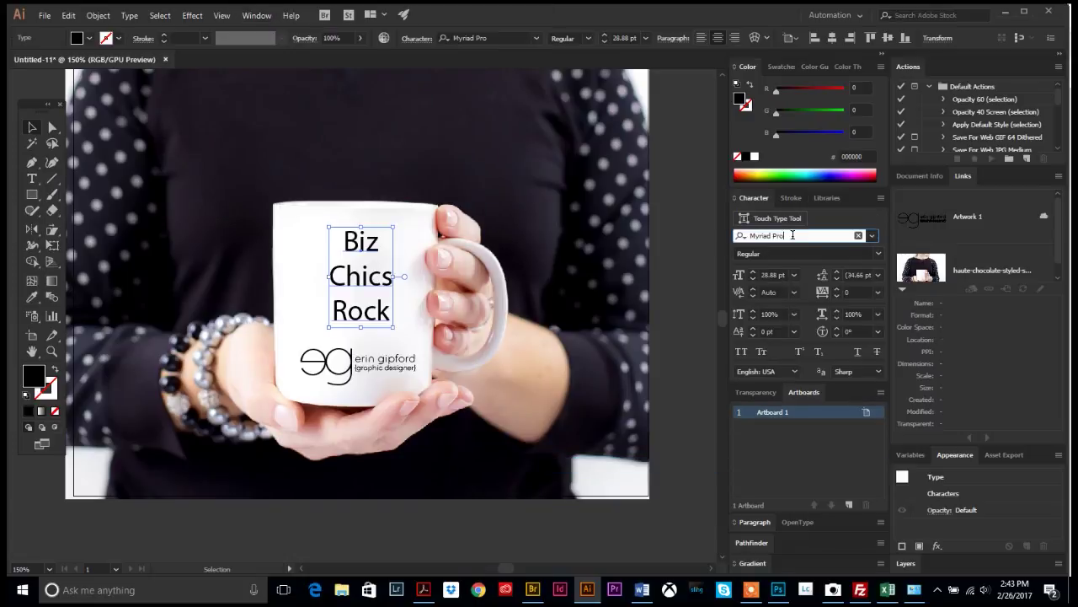
{"action": "left_click", "coordinate": [872, 236]}
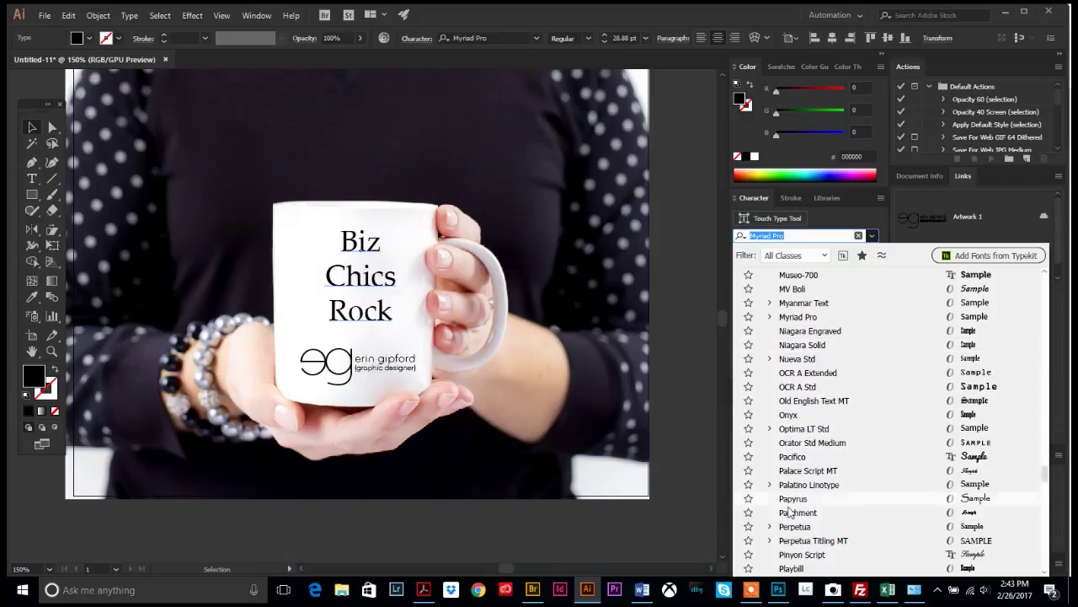
{"action": "scroll", "coordinate": [792, 517], "scroll_direction": "down", "scroll_amount": 2}
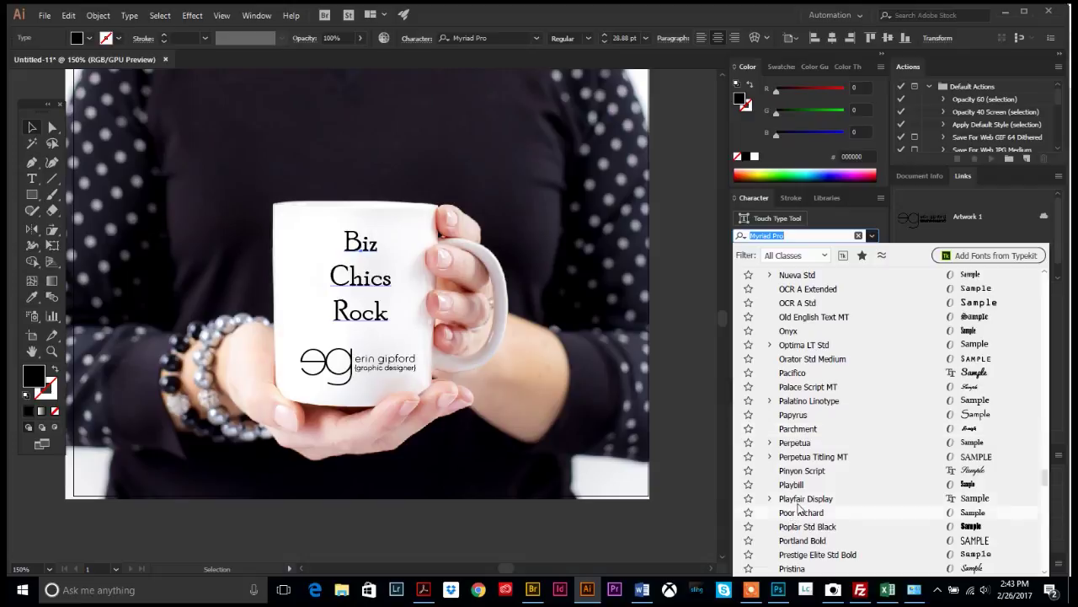
{"action": "scroll", "coordinate": [800, 506], "scroll_direction": "up", "scroll_amount": 6}
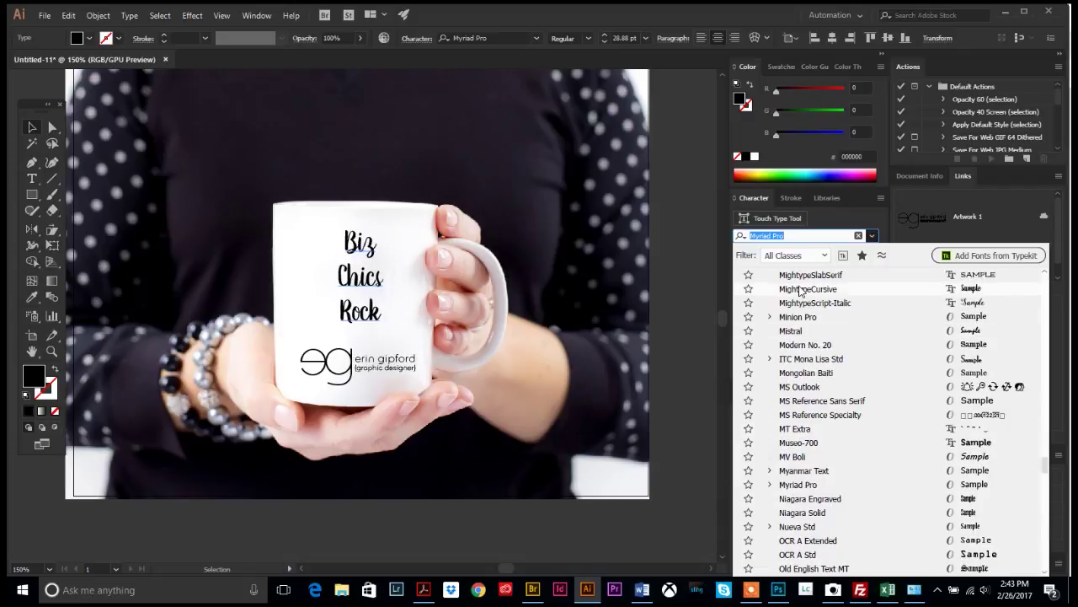
- Apply MightypeCursive and join Biz and Chics onto one line
{"action": "left_click", "coordinate": [801, 289]}
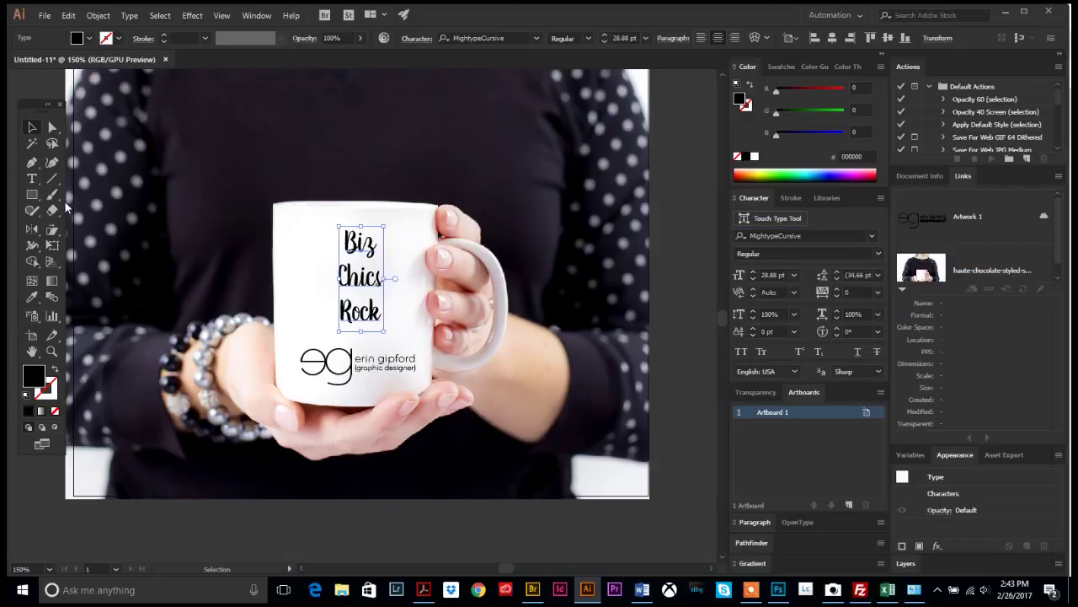
{"action": "left_click", "coordinate": [32, 179]}
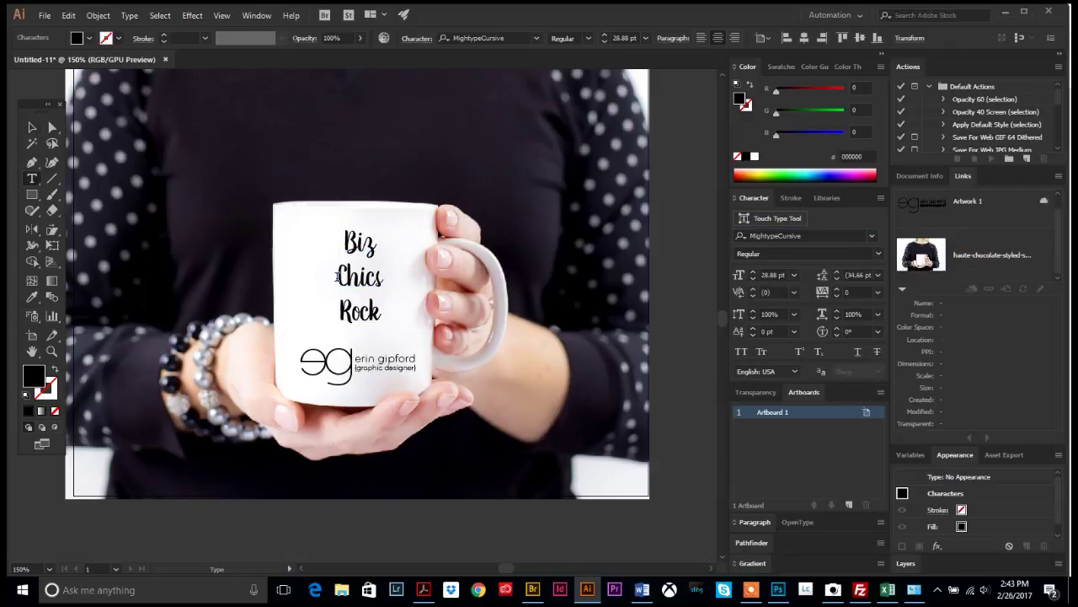
{"action": "left_click", "coordinate": [339, 277]}
{"action": "key", "text": "BackSpace"}
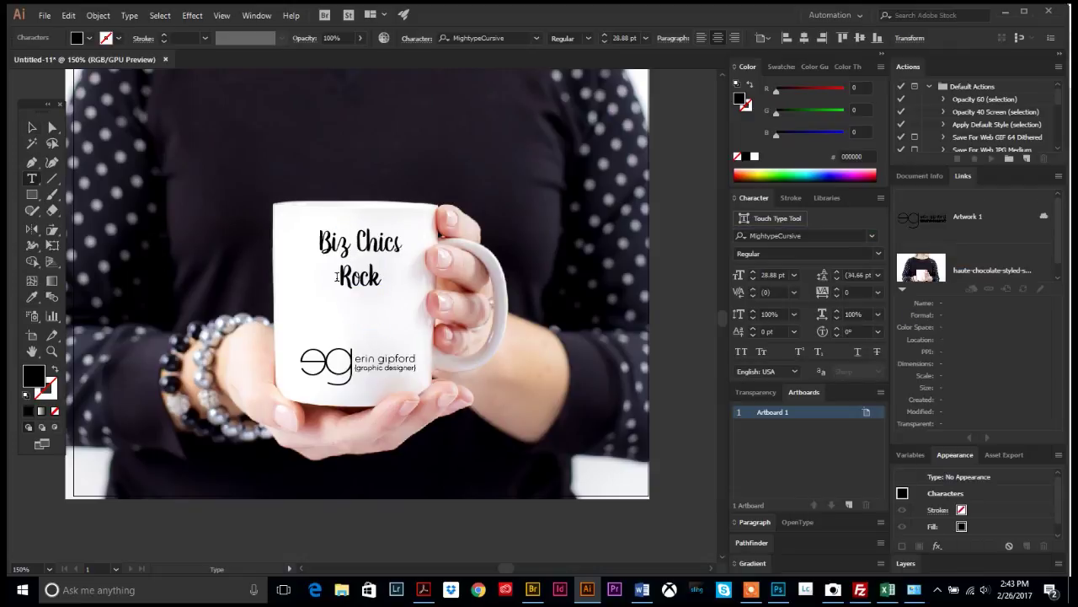
- Enlarge the cursive text to 39.07 pt, keep it black, and nudge it above the logo
{"action": "left_click", "coordinate": [32, 126]}
{"action": "left_click_drag", "start_coordinate": [417, 323], "coordinate": [388, 313]}
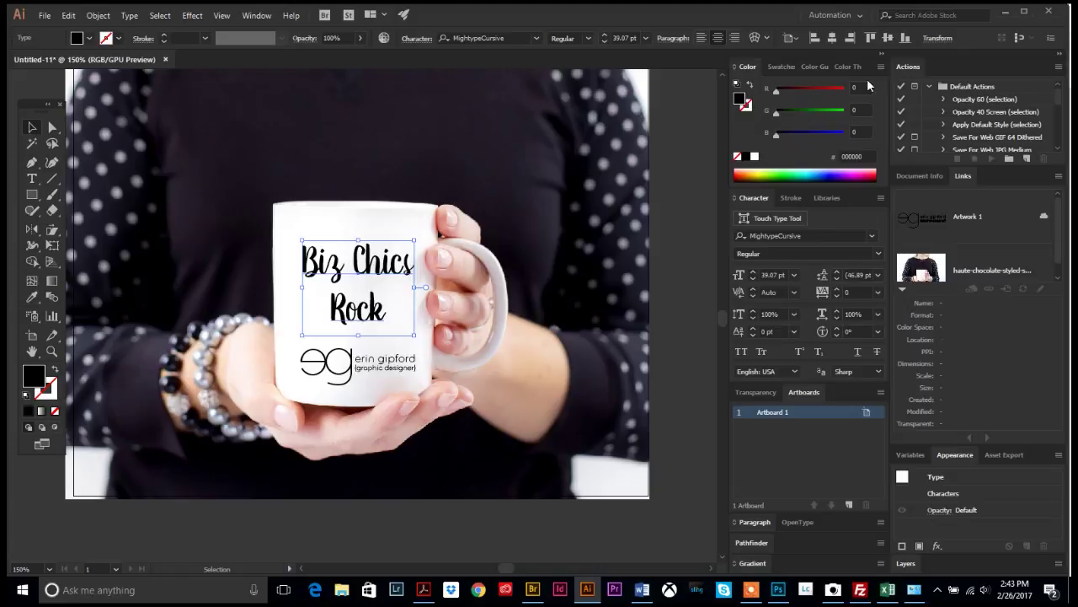
{"action": "left_click_drag", "start_coordinate": [802, 172], "coordinate": [782, 172]}
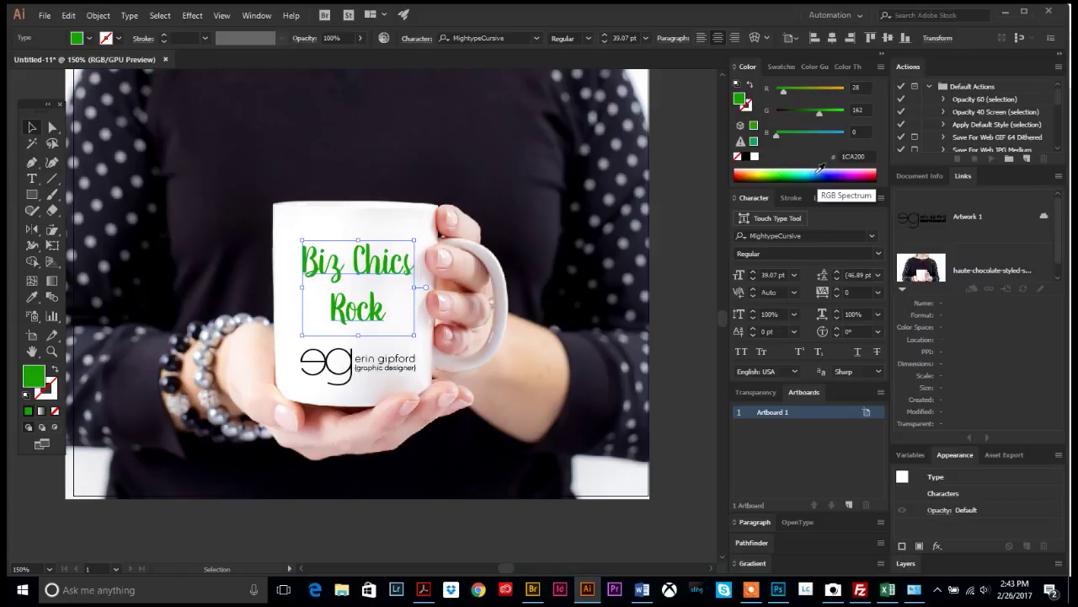
{"action": "left_click", "coordinate": [747, 157]}
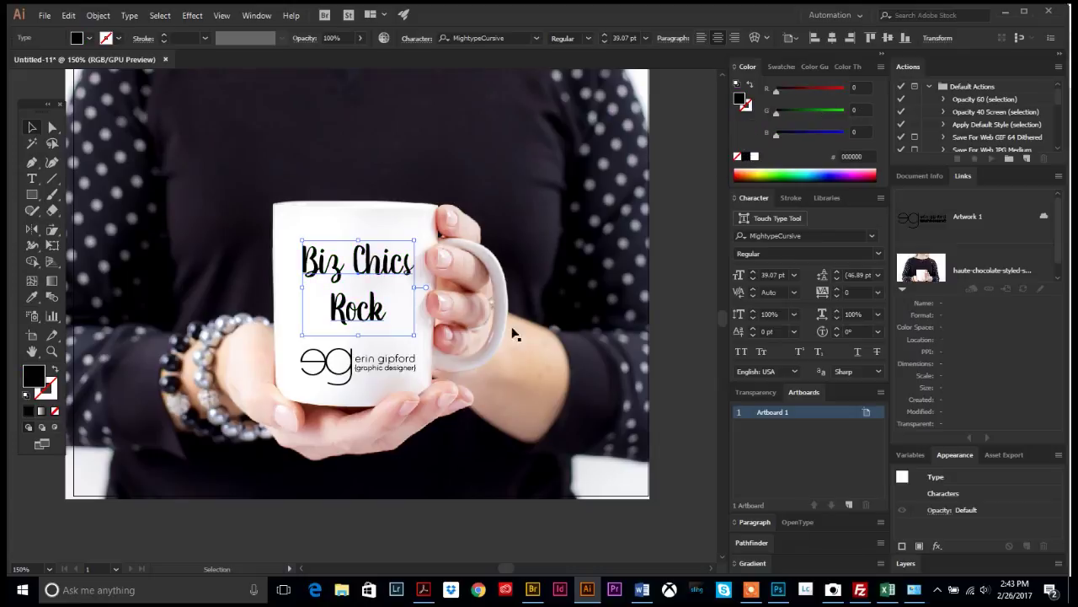
{"action": "left_click_drag", "start_coordinate": [380, 269], "coordinate": [379, 266]}
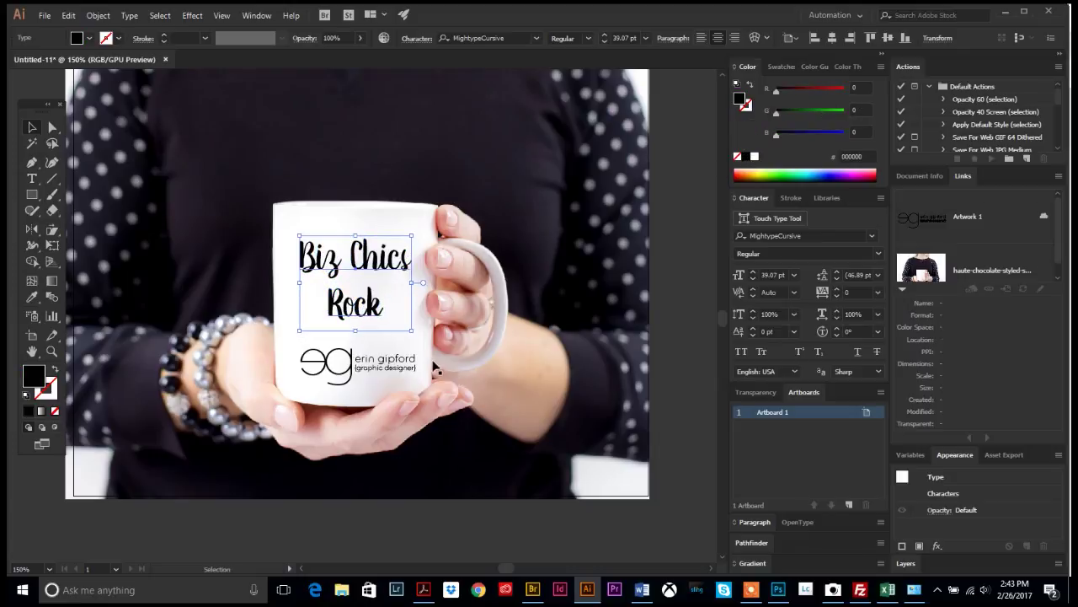
{"action": "left_click", "coordinate": [45, 16]}
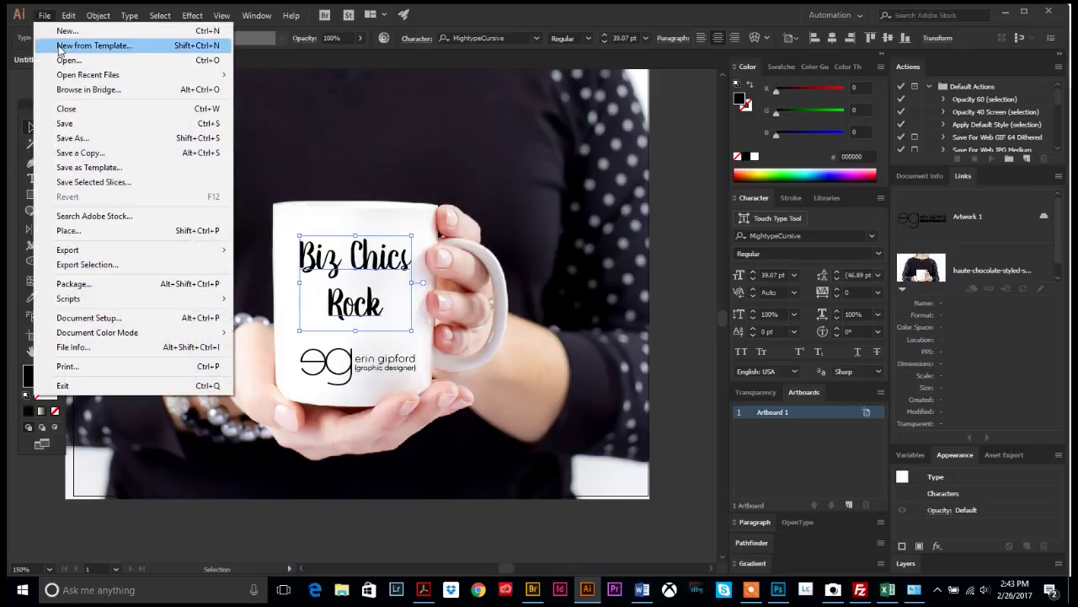
{"action": "left_click", "coordinate": [72, 125]}
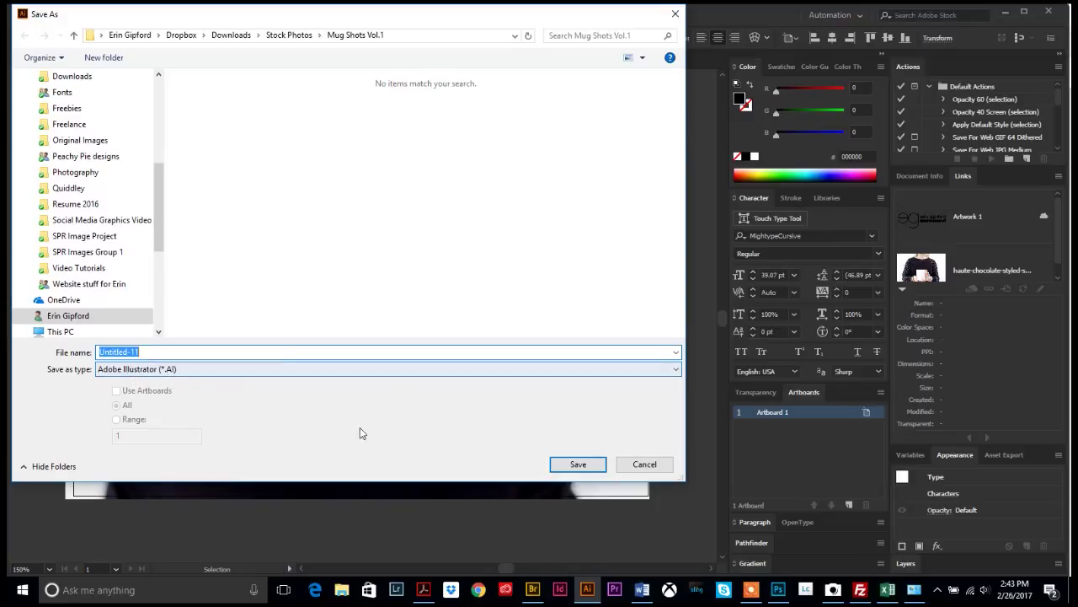
{"action": "left_click", "coordinate": [644, 464]}
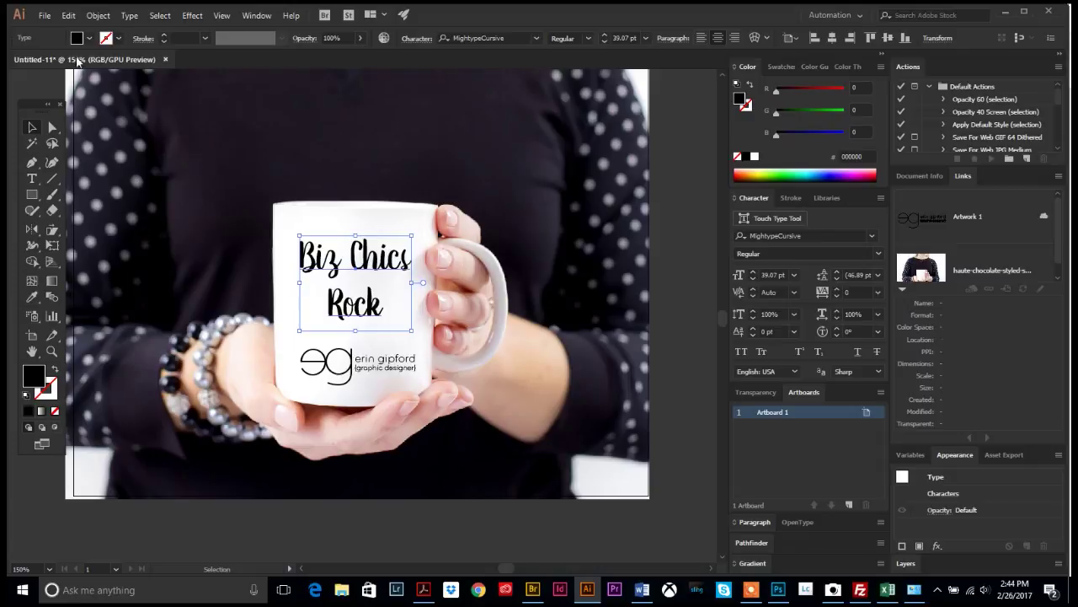
- Start File > Export > Export As with the Desktop as the destination
{"action": "left_click", "coordinate": [45, 16]}
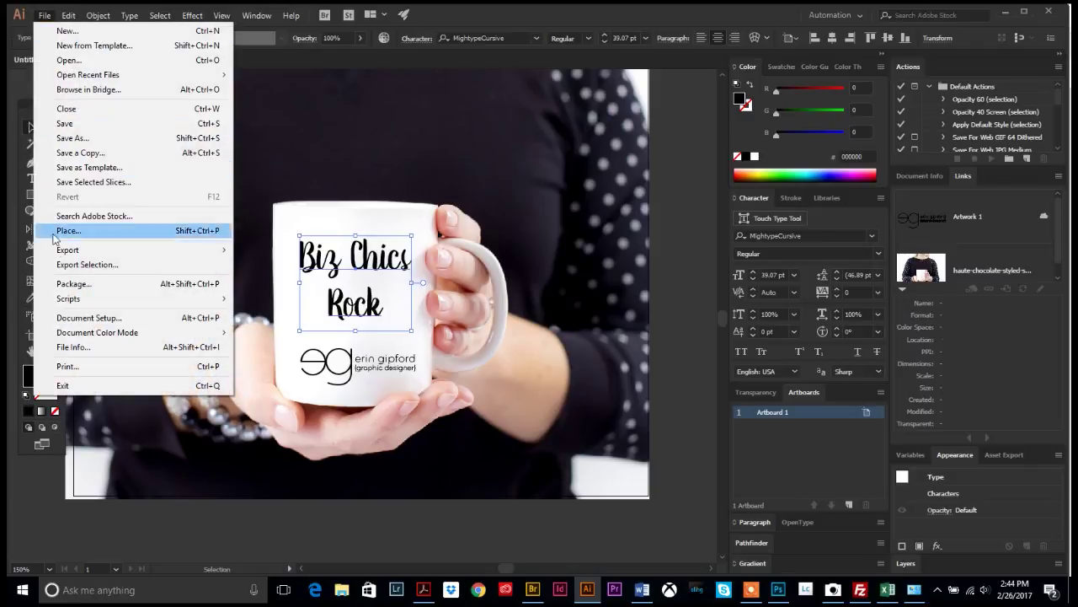
{"action": "mouse_move", "coordinate": [59, 250]}
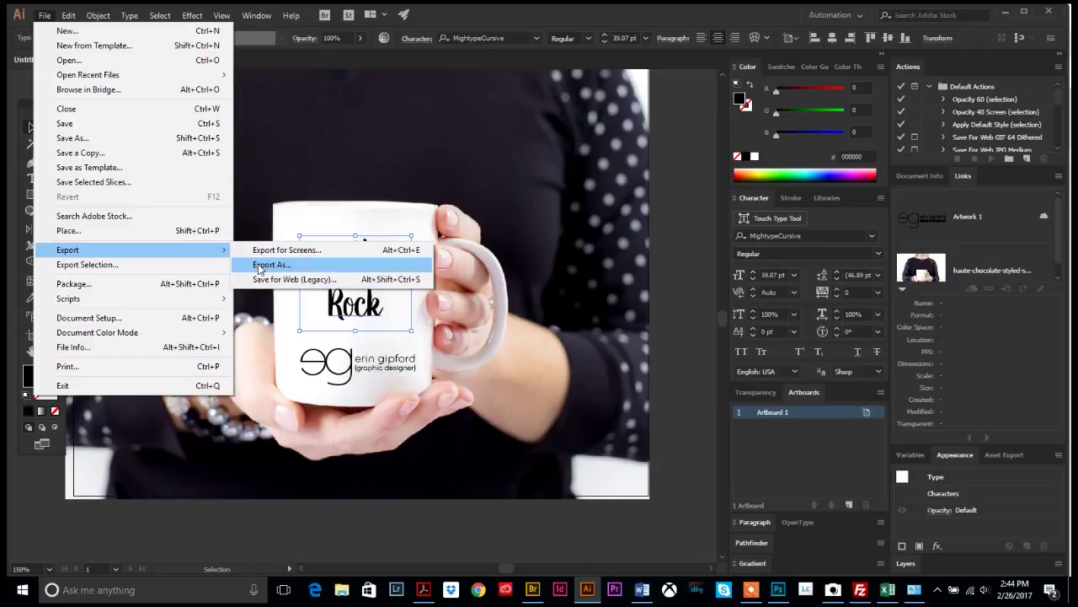
{"action": "left_click", "coordinate": [259, 265]}
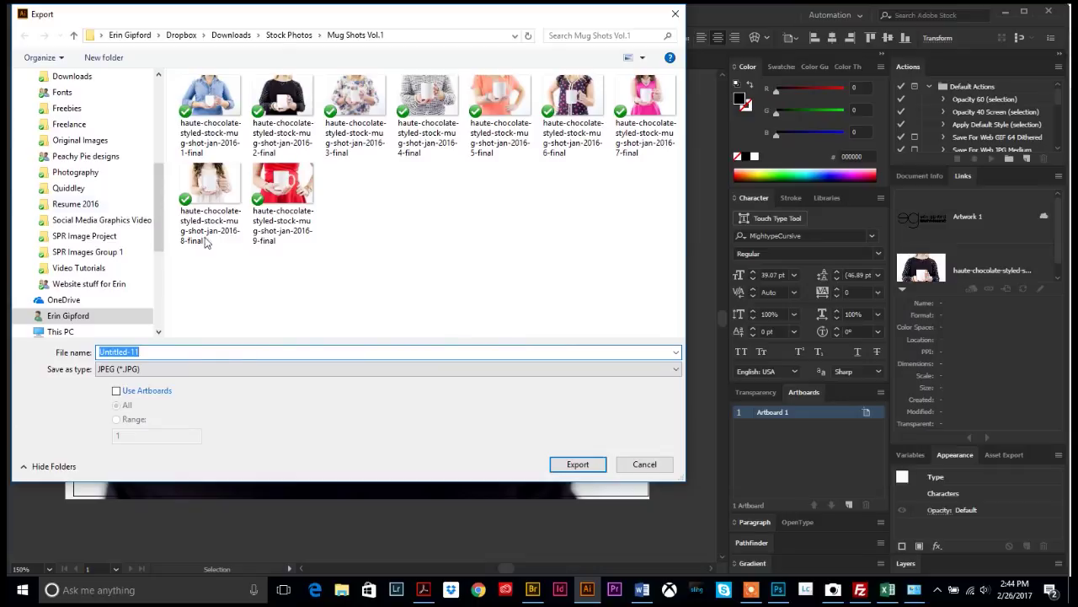
{"action": "scroll", "coordinate": [84, 160], "scroll_direction": "up", "scroll_amount": 5}
{"action": "left_click", "coordinate": [61, 96]}
- Name the export 'Test', keep JPEG (*.JPG) format, and confirm to reach JPEG Options
{"action": "triple_click", "coordinate": [168, 352]}
{"action": "type", "text": "Tst"}
{"action": "key", "text": "BackSpace"}
{"action": "key", "text": "BackSpace"}
{"action": "type", "text": "est"}
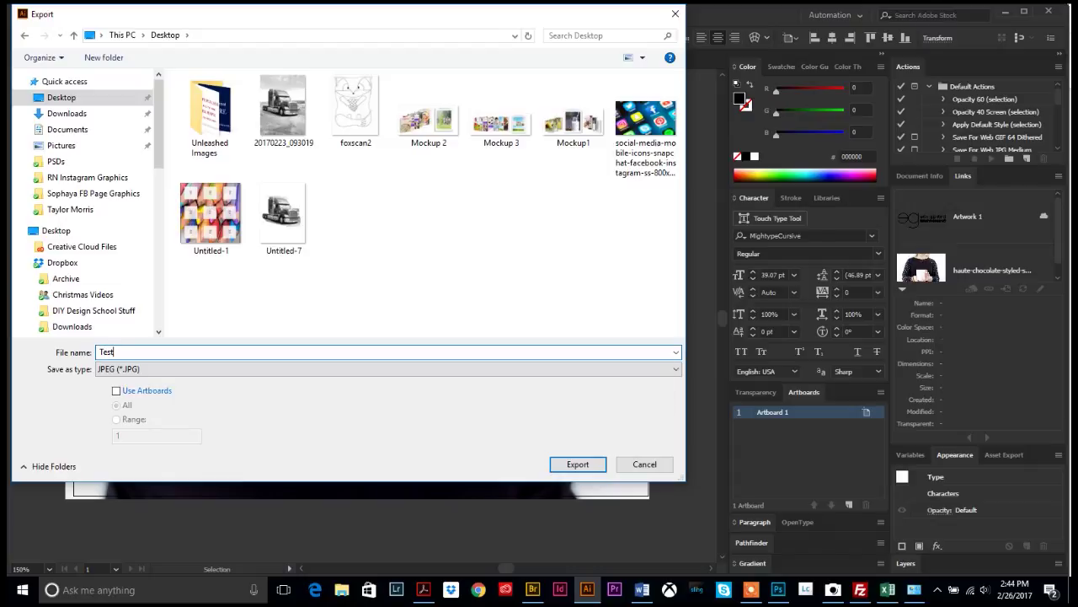
{"action": "left_click", "coordinate": [126, 371]}
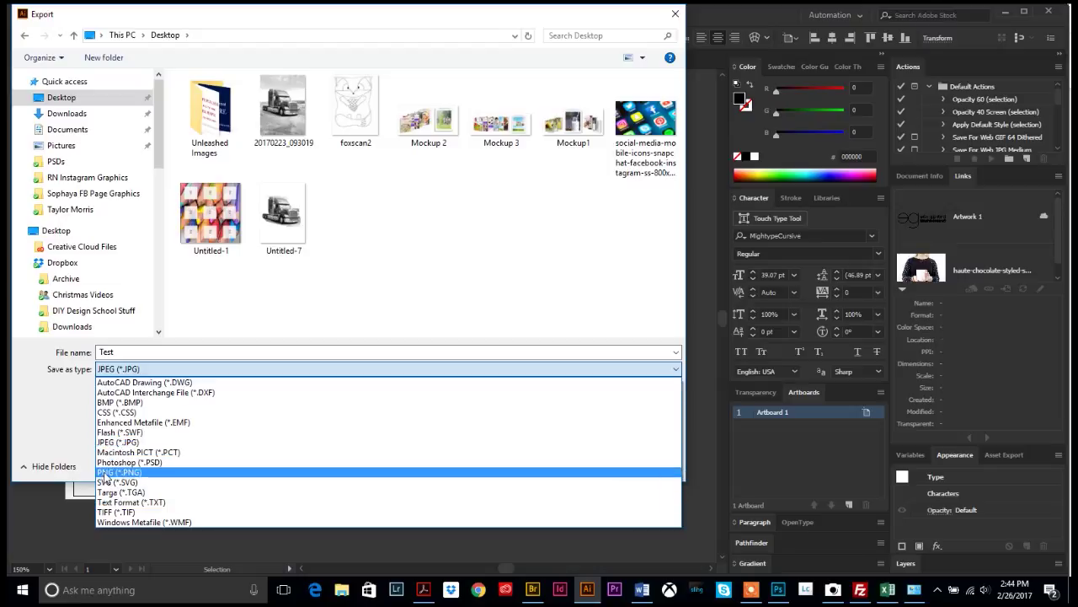
{"action": "left_click", "coordinate": [74, 429]}
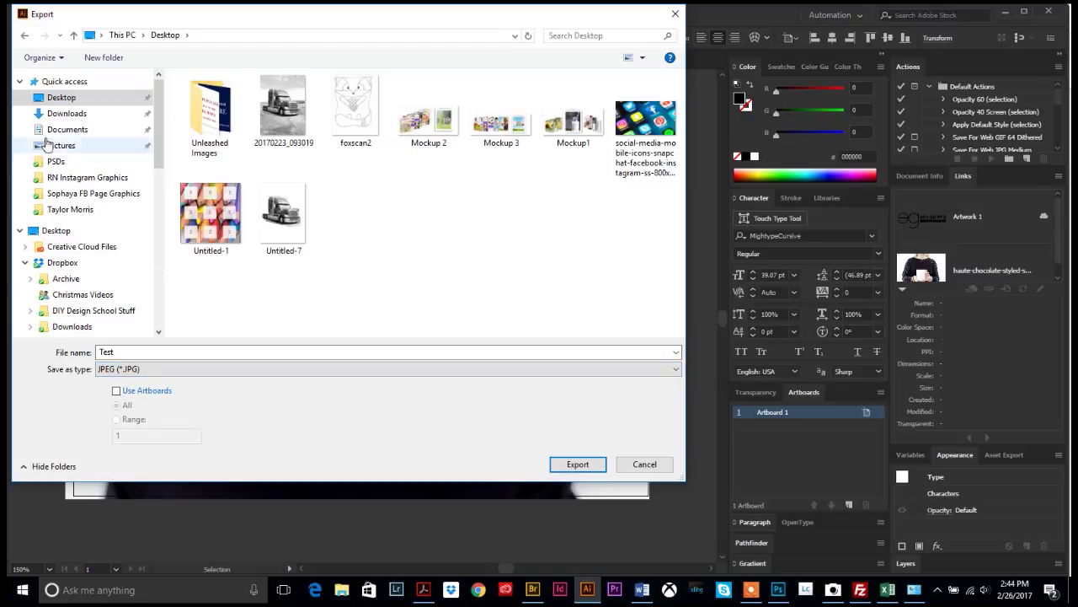
{"action": "left_click", "coordinate": [573, 465]}
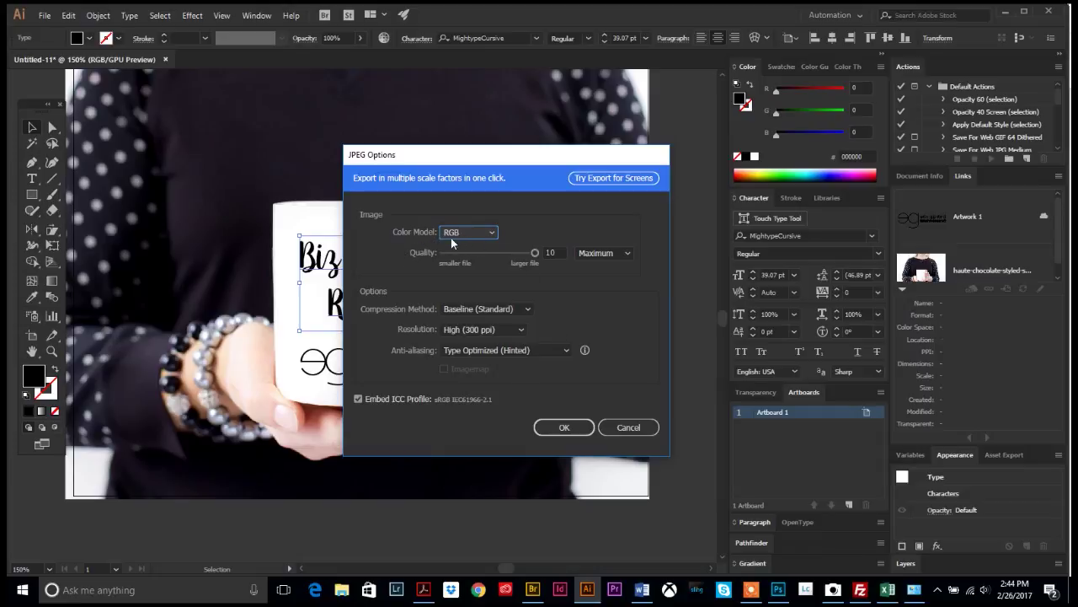
- In JPEG Options, keep RGB and choose Screen (72 ppi) resolution, leaving quality at 10
{"action": "left_click", "coordinate": [456, 230]}
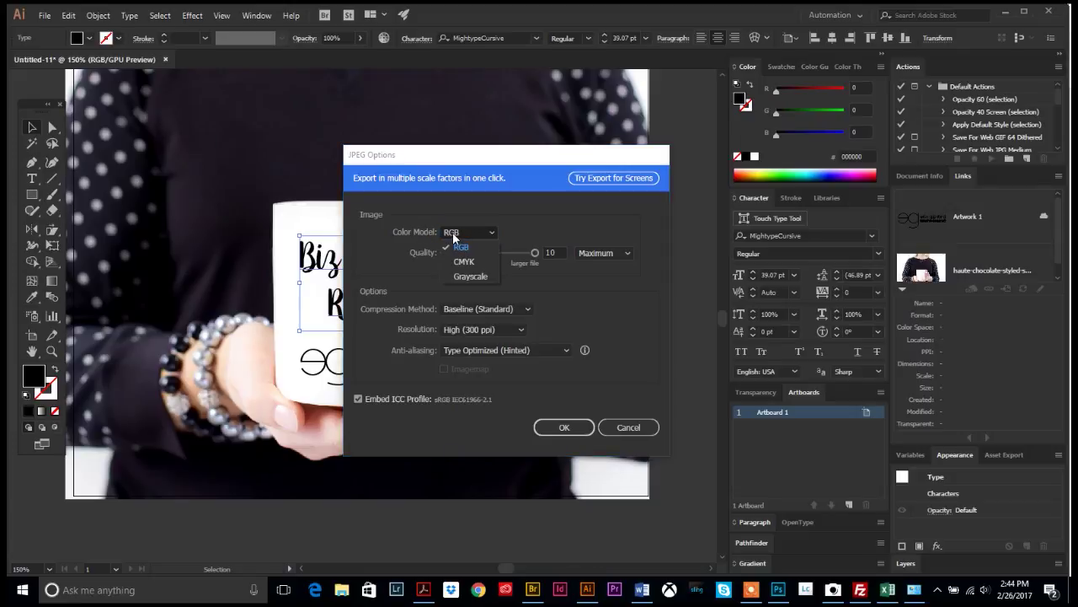
{"action": "left_click", "coordinate": [452, 231]}
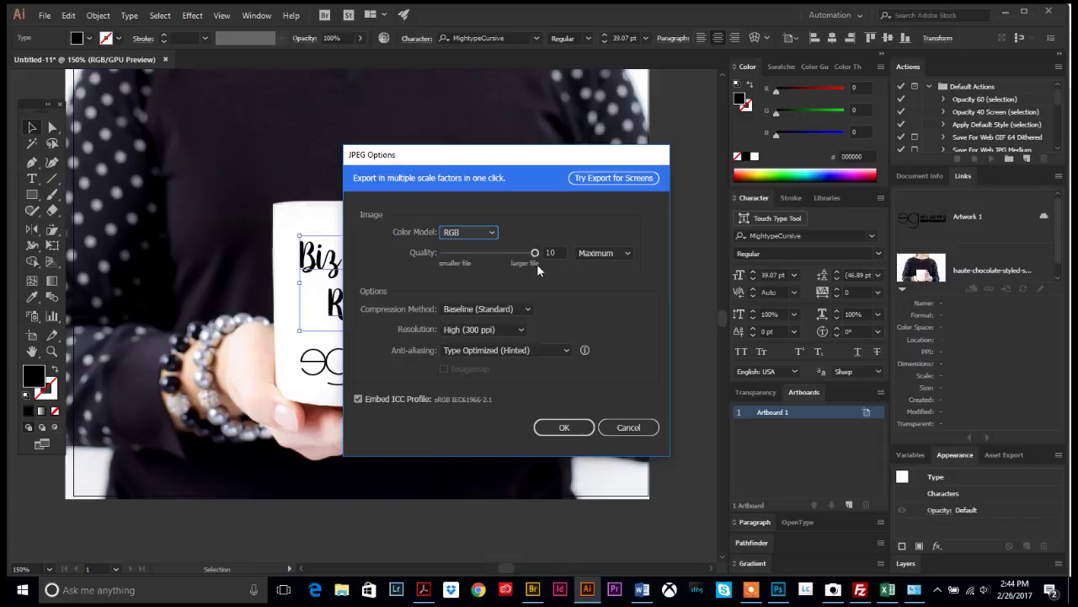
{"action": "left_click", "coordinate": [456, 331]}
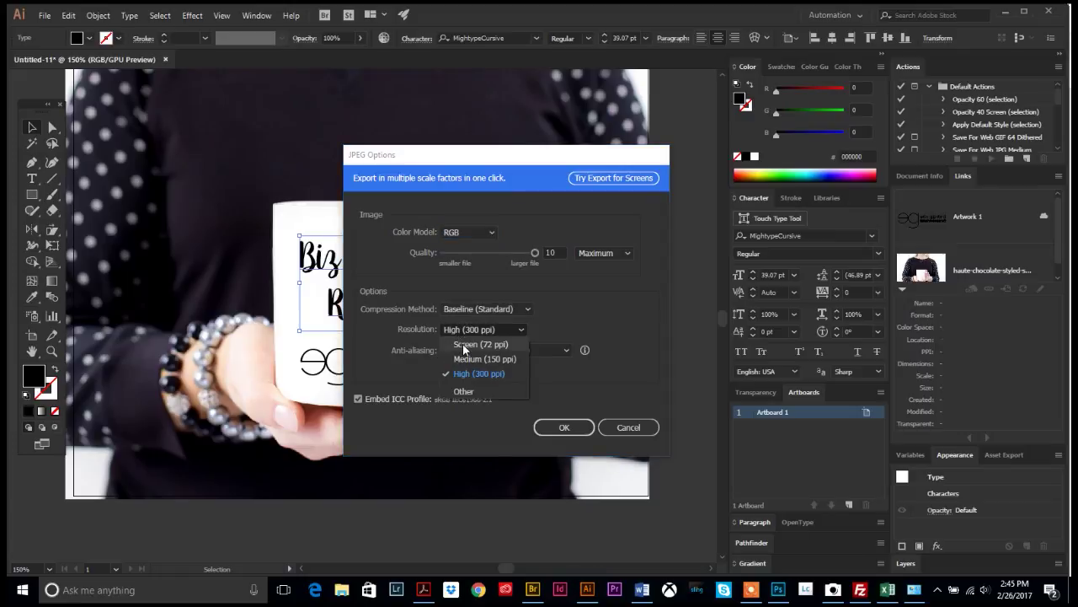
{"action": "left_click", "coordinate": [462, 345]}
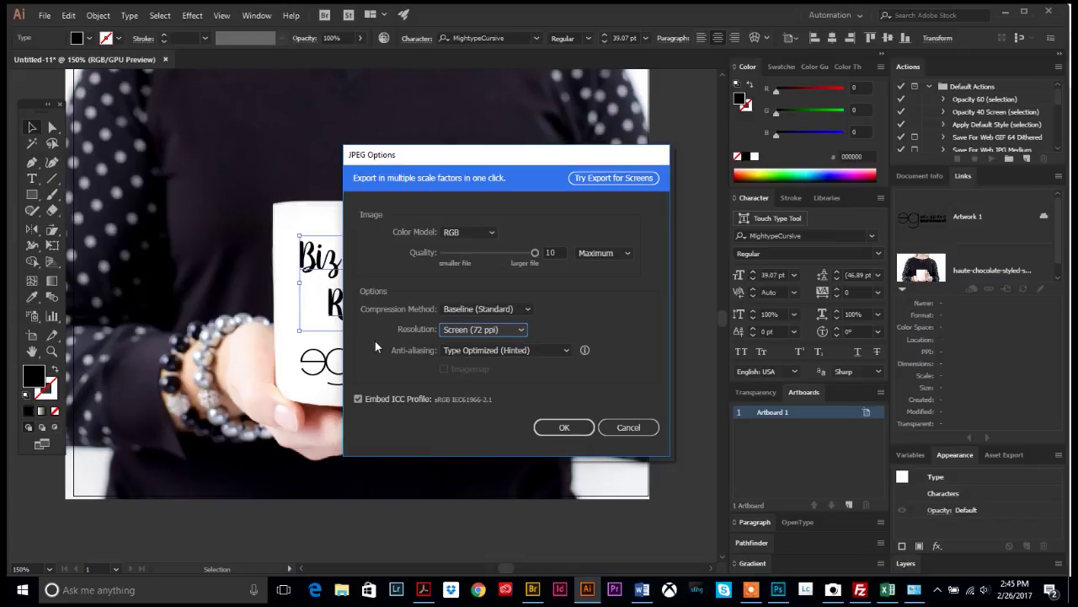
{"action": "left_click", "coordinate": [471, 329]}
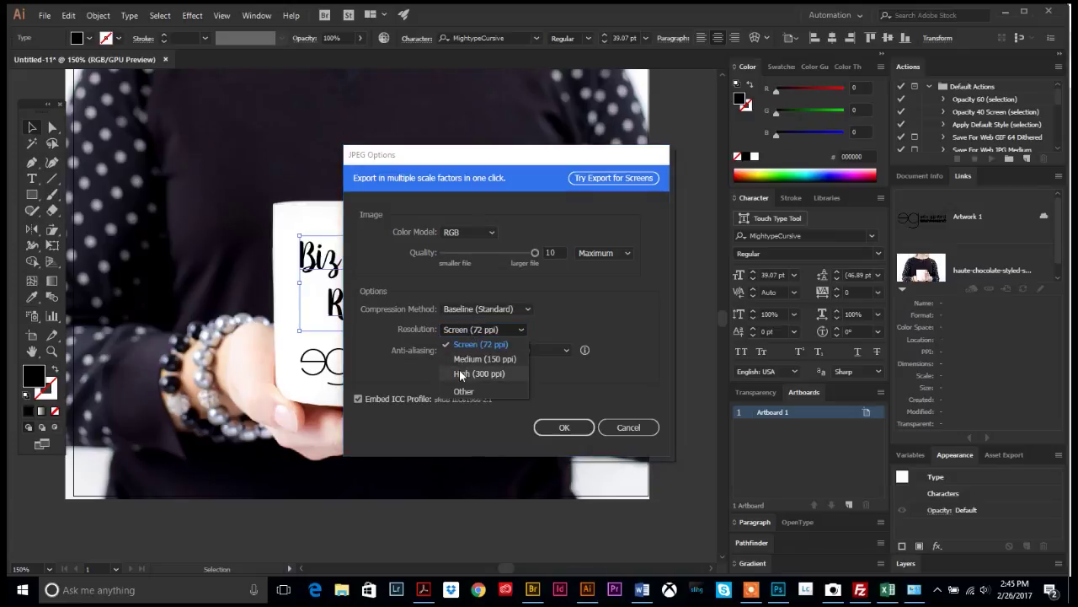
{"action": "left_click", "coordinate": [401, 364]}
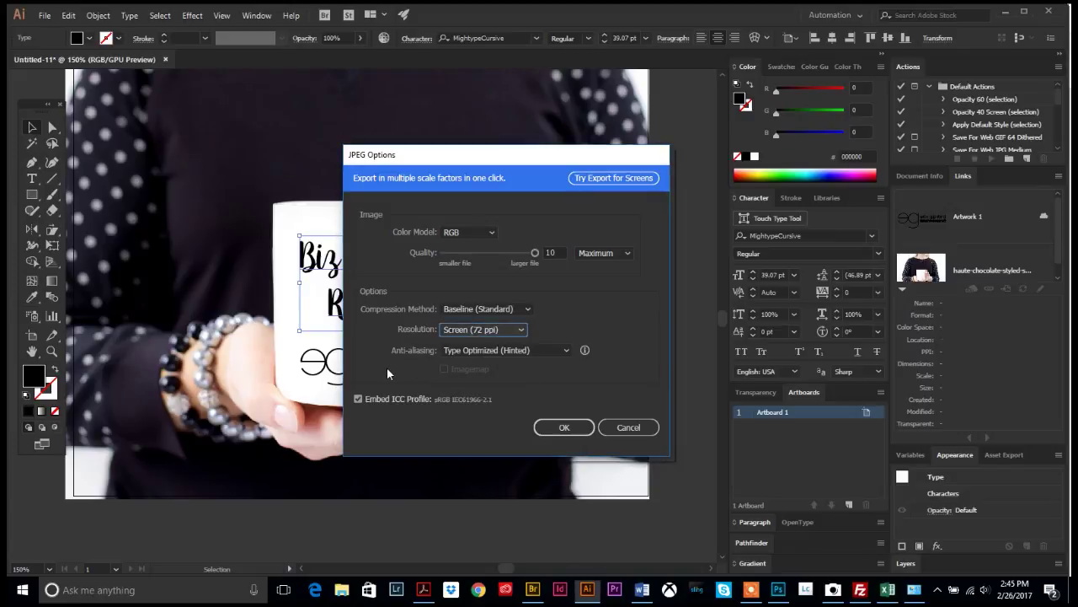